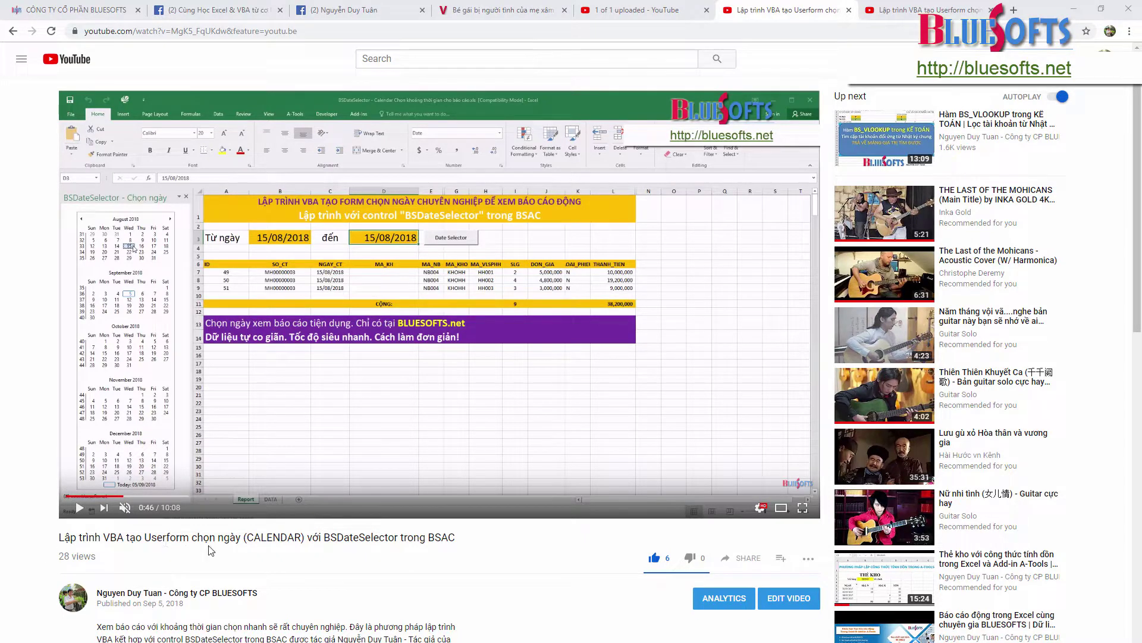
# Step: Resume playing the BSDateSelector calendar tutorial video on YouTube
pyautogui.click(301, 468)
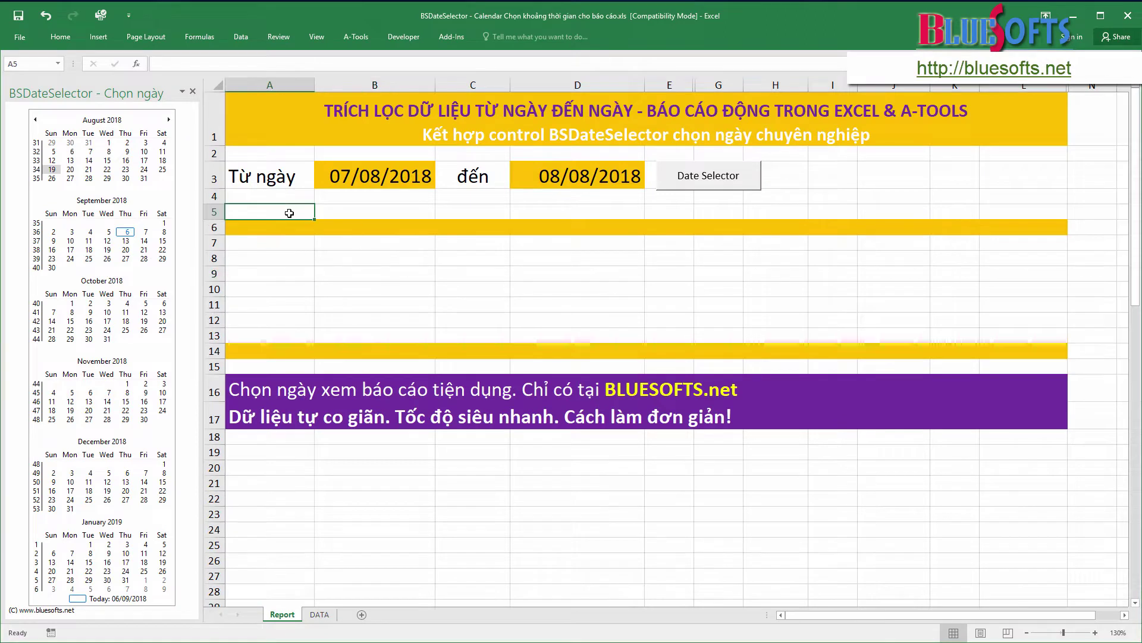
pyautogui.write('Cài Add-i')
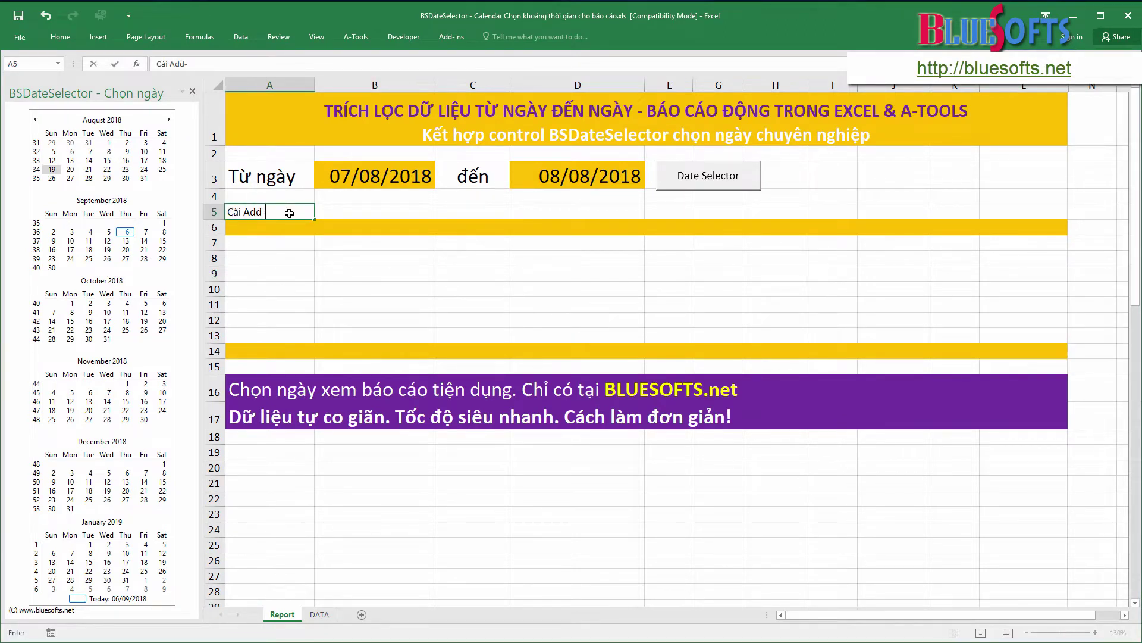
pyautogui.write('n')
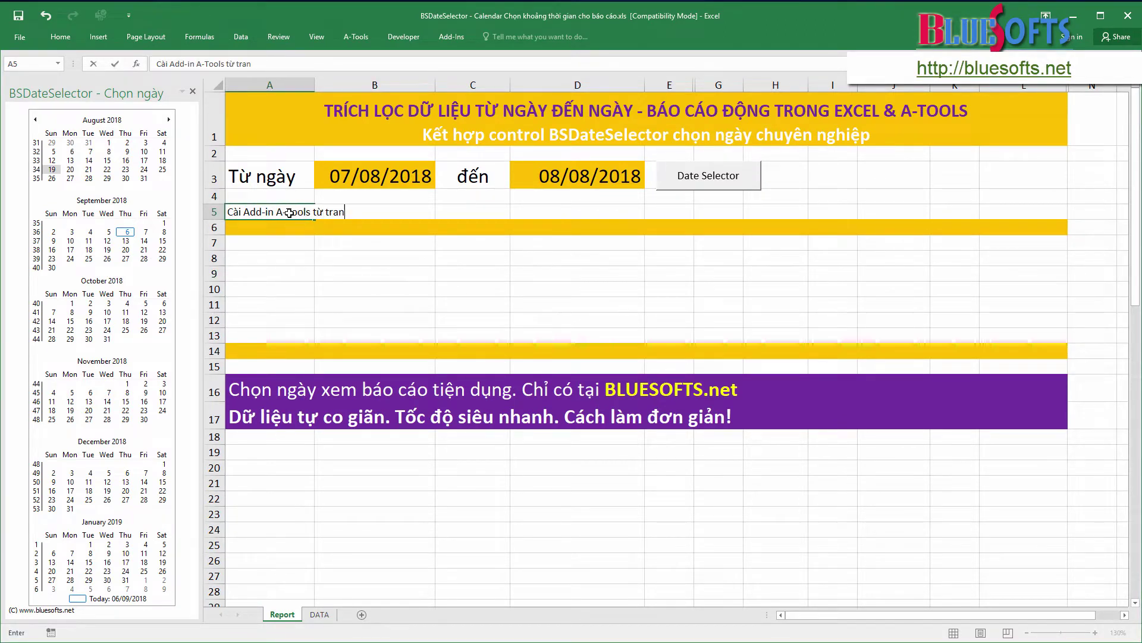
pyautogui.write(' A-Tools tưf trang web http://blueso')
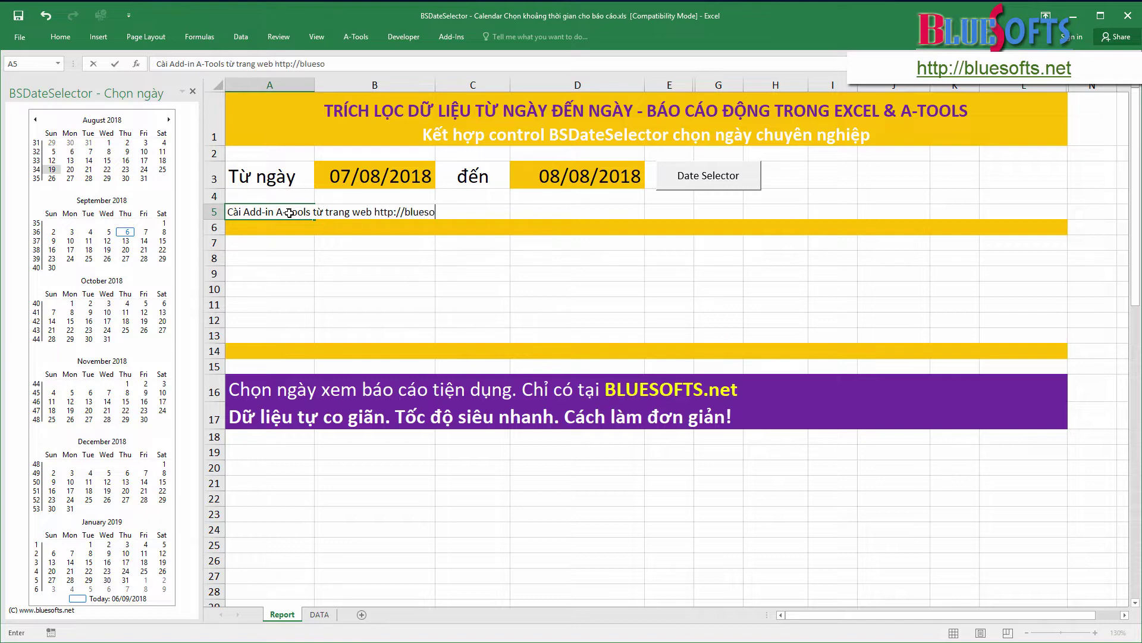
pyautogui.write('fts')
pyautogui.write('net')
pyautogui.press('Return')
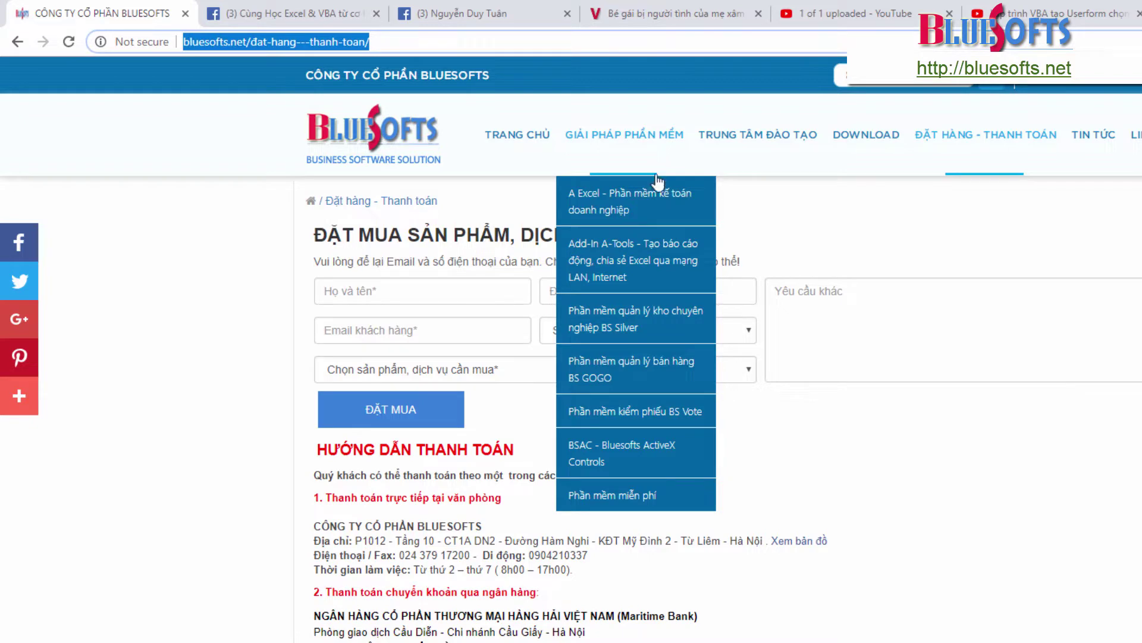
# Step: Open the Add-In A-Tools product page on bluesofts.net, then minimize the browser
pyautogui.click(619, 260)
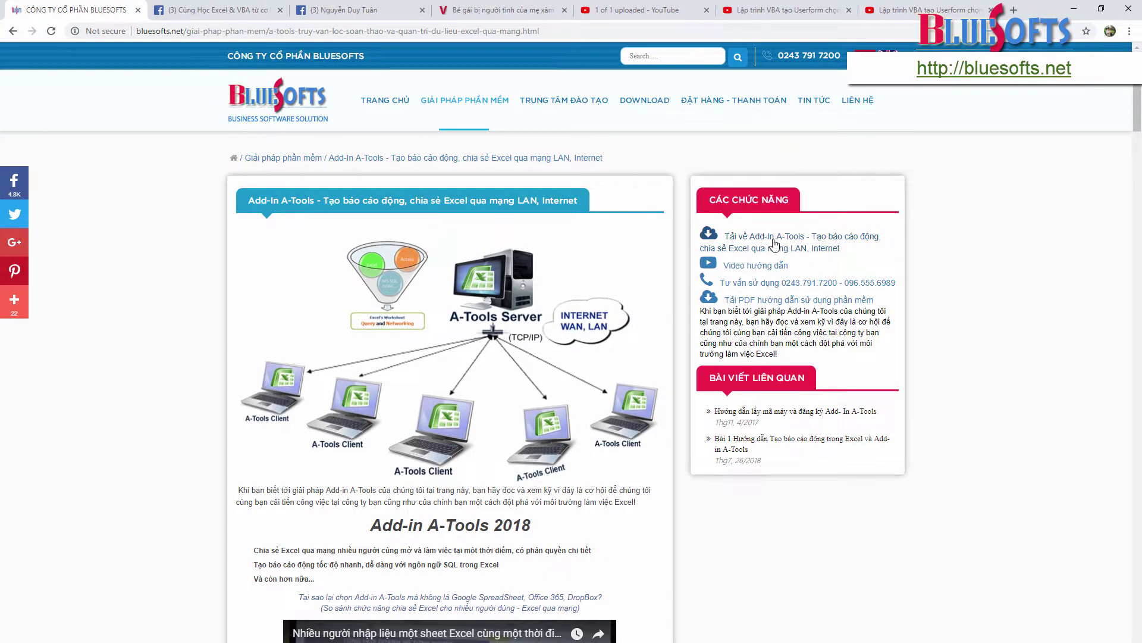
pyautogui.click(1074, 8)
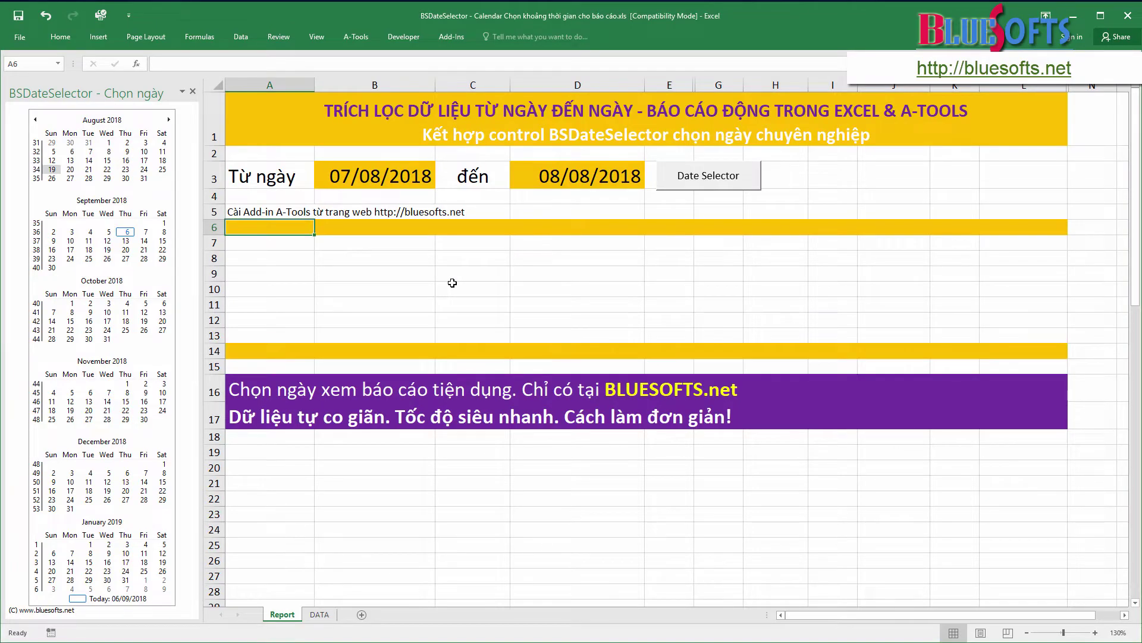
# Step: On the DATA sheet, select the whole transaction table A1:M344
pyautogui.hotkey('ctrl', 'pagedown')
pyautogui.click(280, 100)
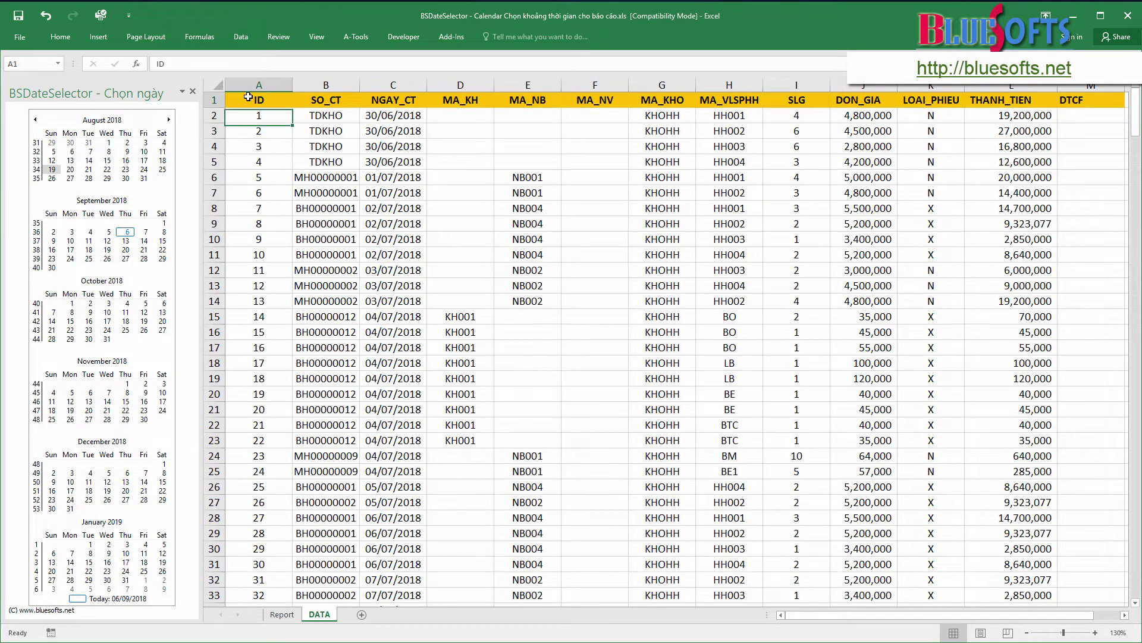
pyautogui.moveTo(299, 99); pyautogui.dragTo(1074, 100)
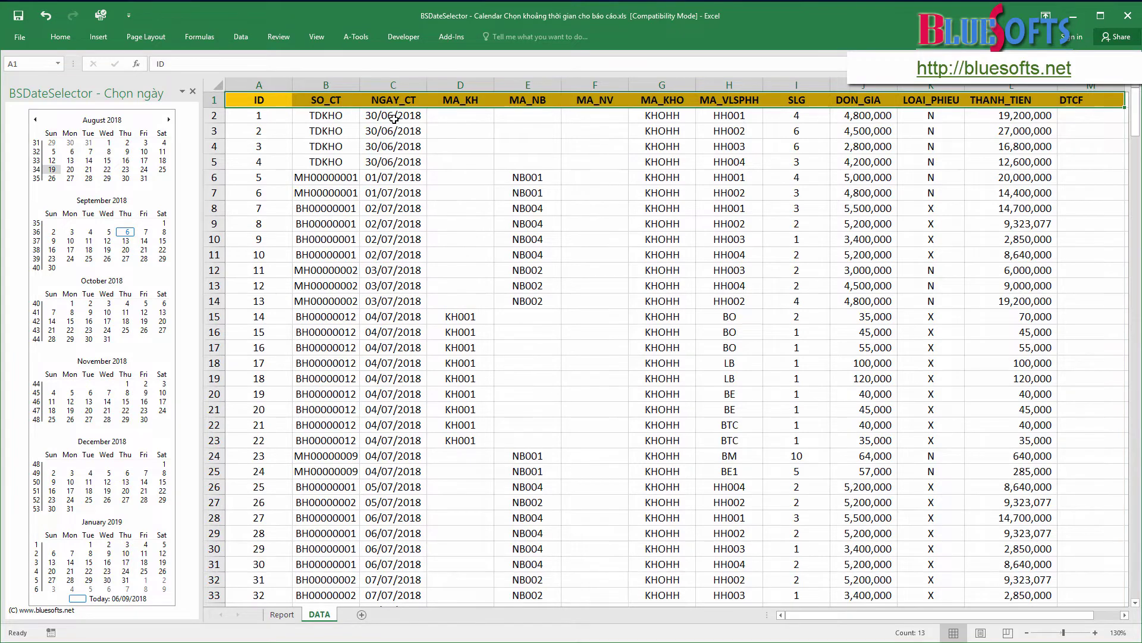
pyautogui.hotkey('ctrl', 'shift', 'Down')
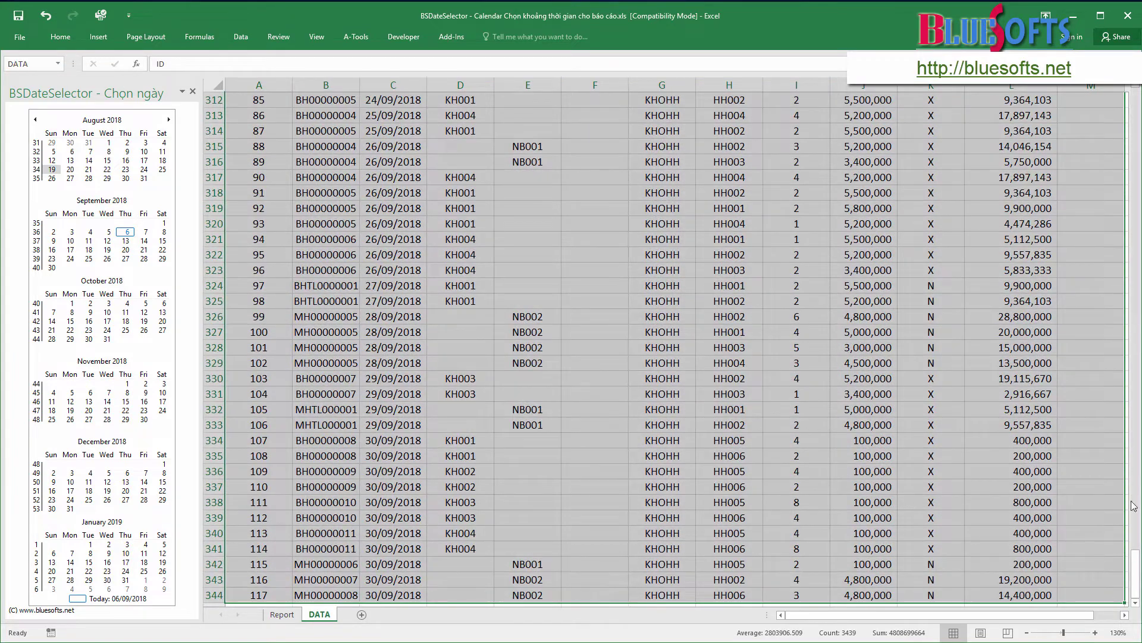
pyautogui.hotkey('ctrl', 'Home')
pyautogui.click(257, 99)
pyautogui.hotkey('ctrl', 'shift', 'Right')
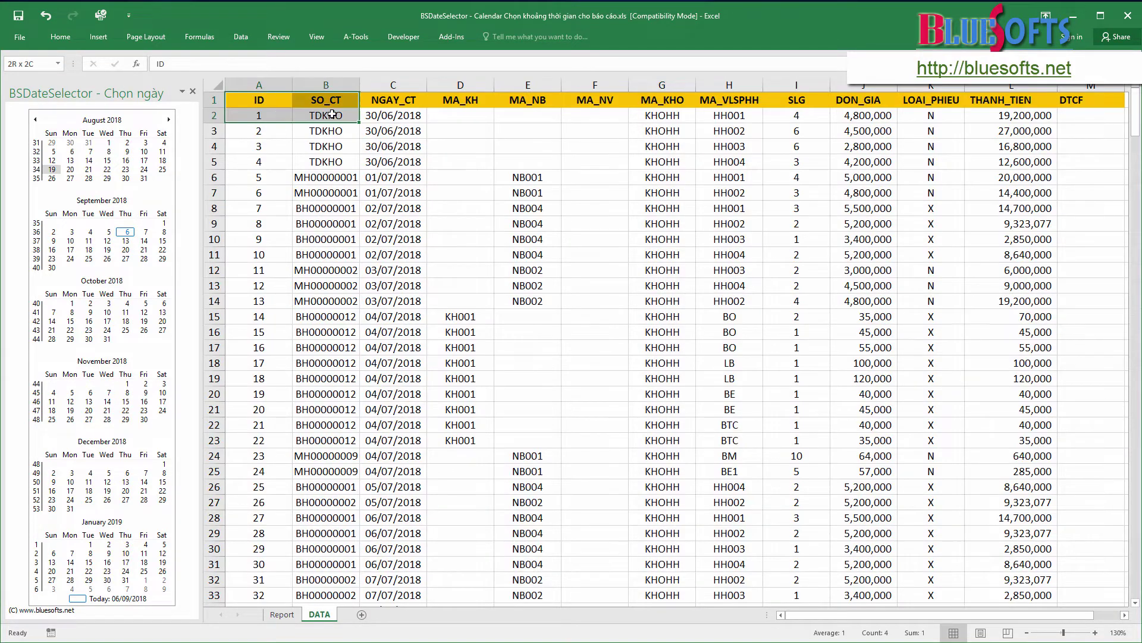
pyautogui.hotkey('ctrl', 'shift', 'Down')
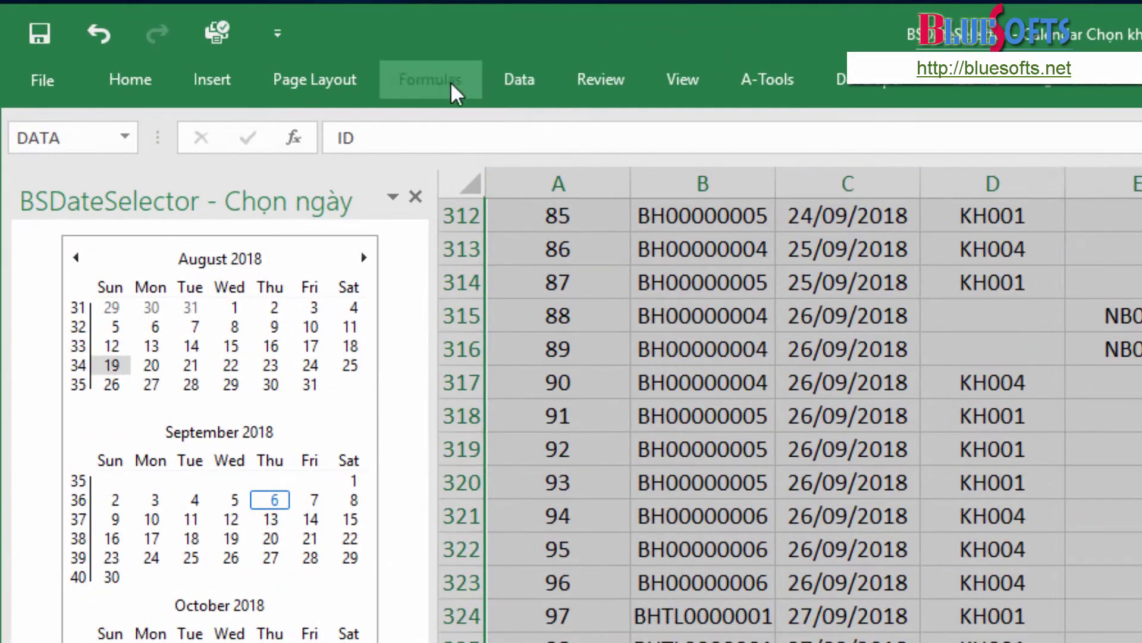
# Step: Start defining the name DATA for the table, then cancel without adding it
pyautogui.click(451, 80)
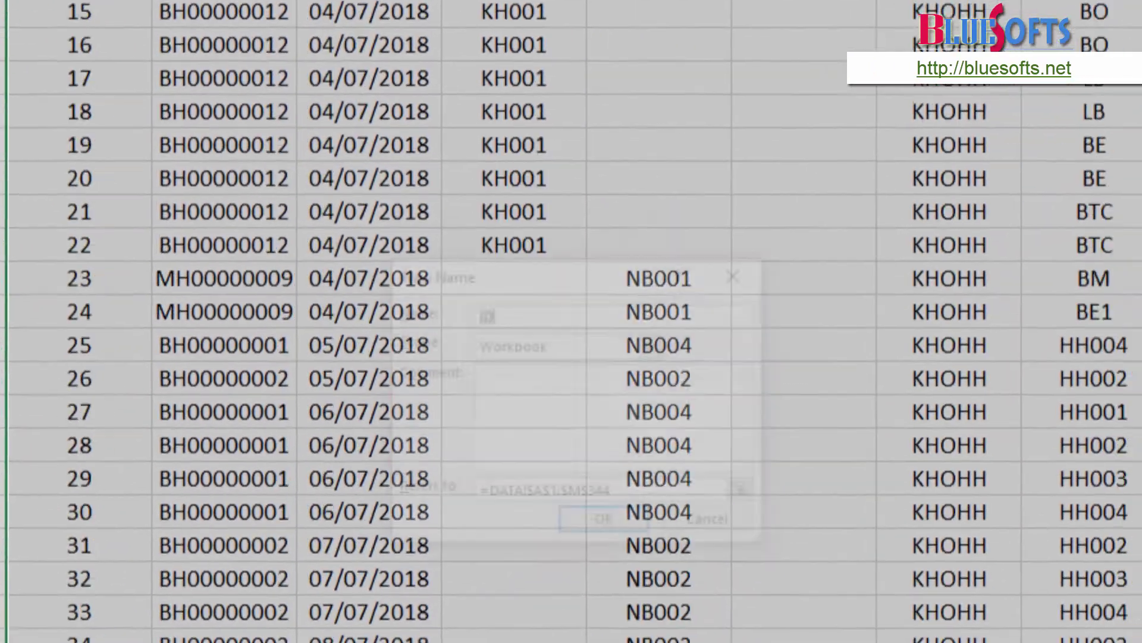
pyautogui.write('DAT')
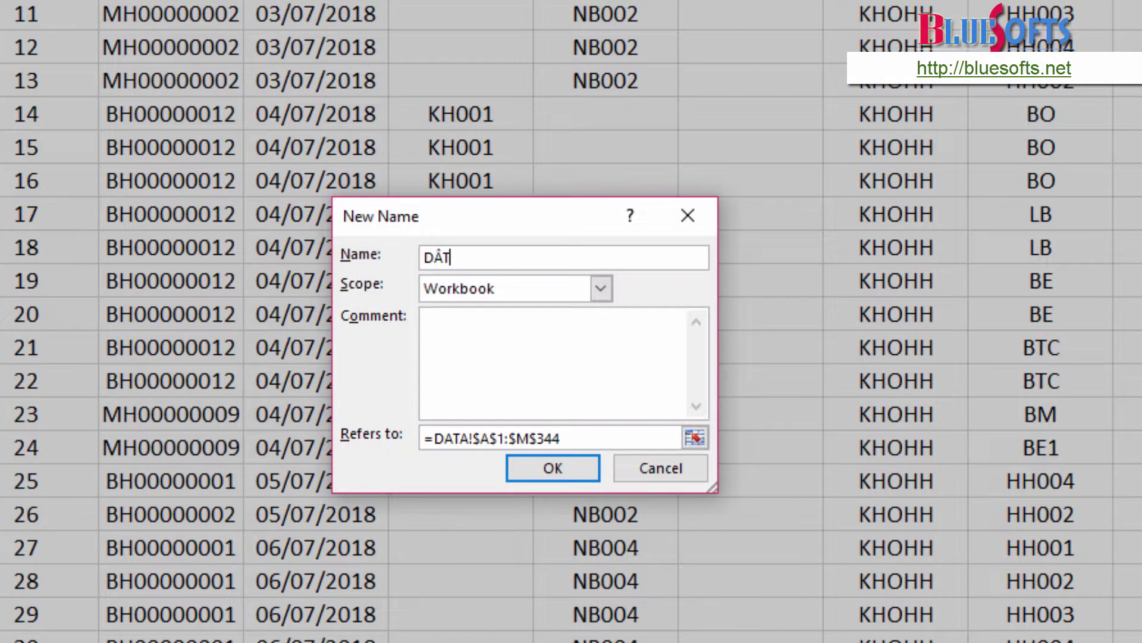
pyautogui.write('A')
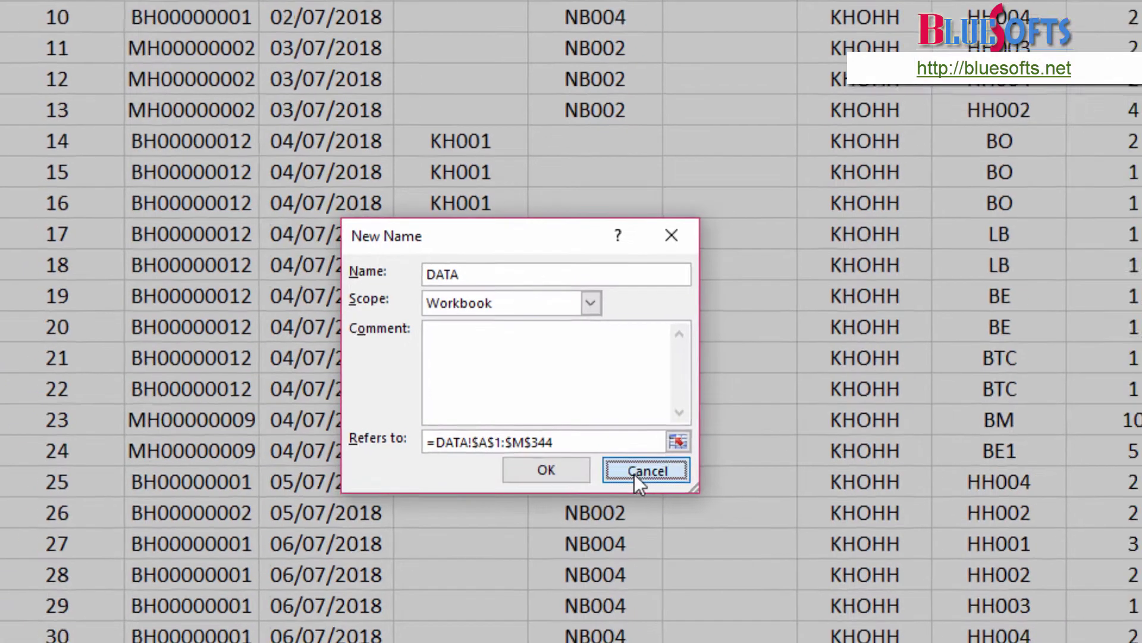
pyautogui.click(661, 469)
pyautogui.moveTo(259, 100); pyautogui.dragTo(1026, 105)
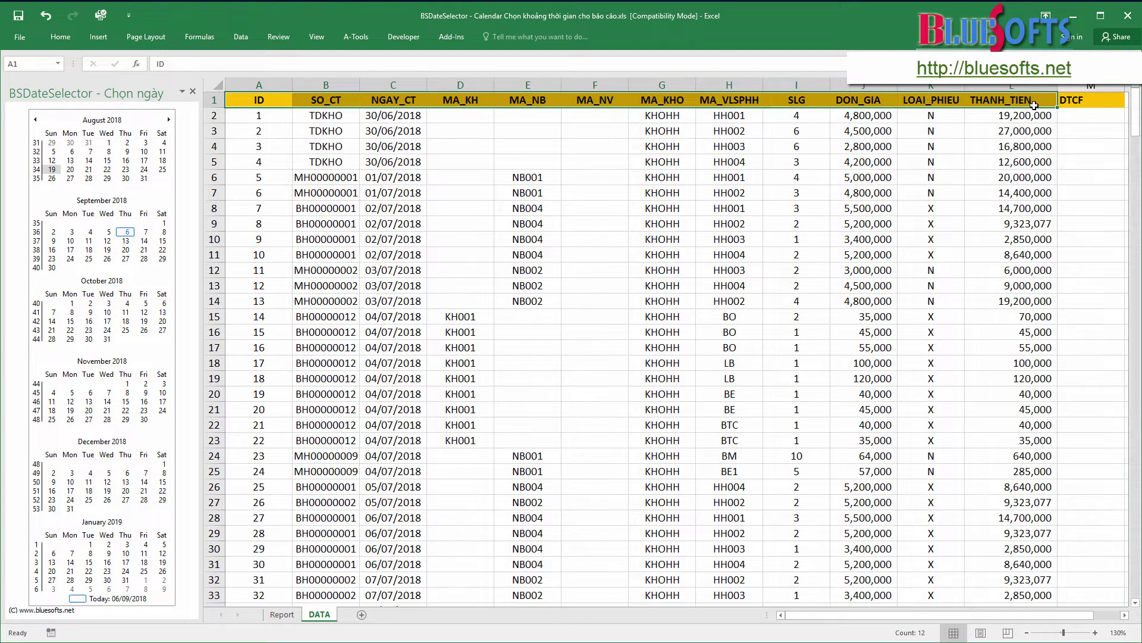
# Step: Inspect the dates in the NGAY_CT column of the DATA sheet
pyautogui.click(380, 177)
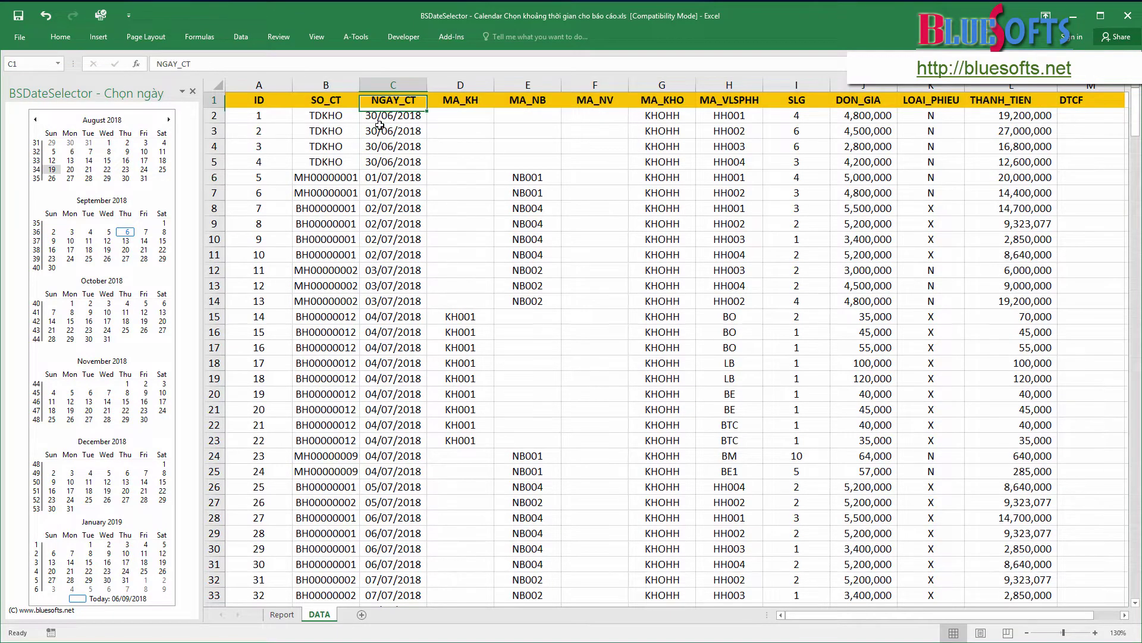
pyautogui.moveTo(382, 112); pyautogui.dragTo(392, 256)
pyautogui.moveTo(259, 100); pyautogui.dragTo(1071, 100)
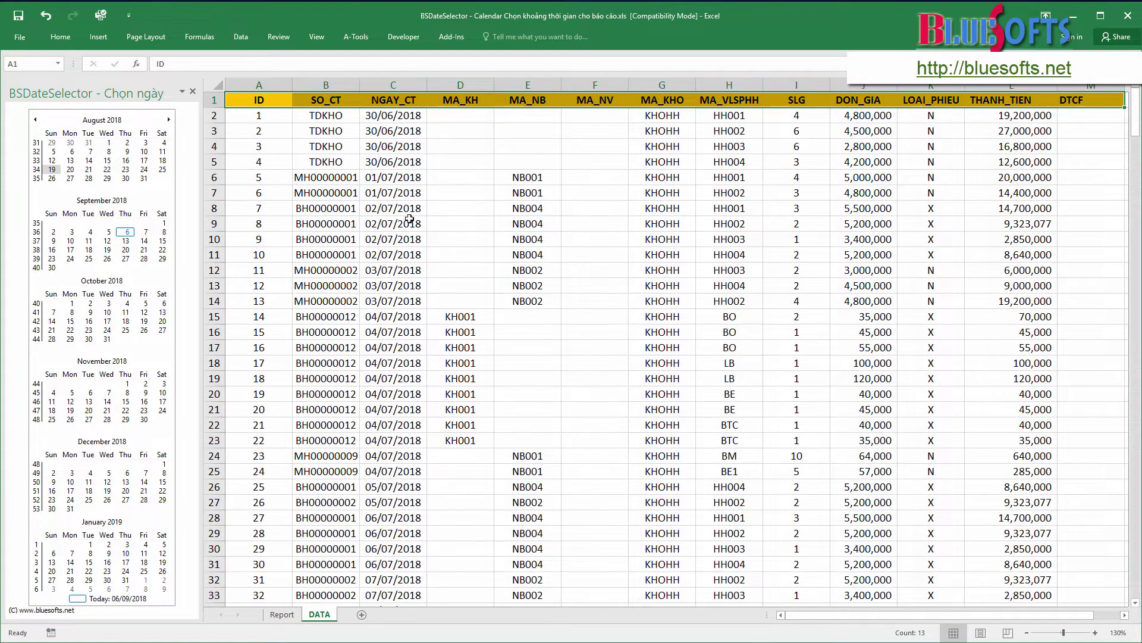
pyautogui.click(386, 222)
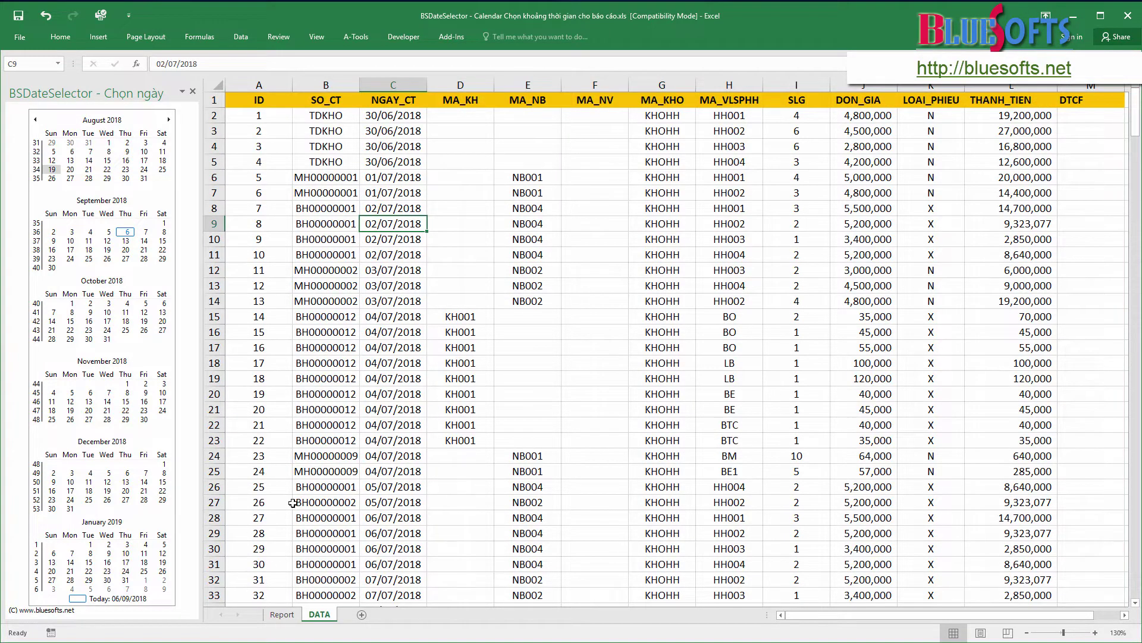
# Step: Return to the Report sheet and select cell A6 for the report formula
pyautogui.click(281, 615)
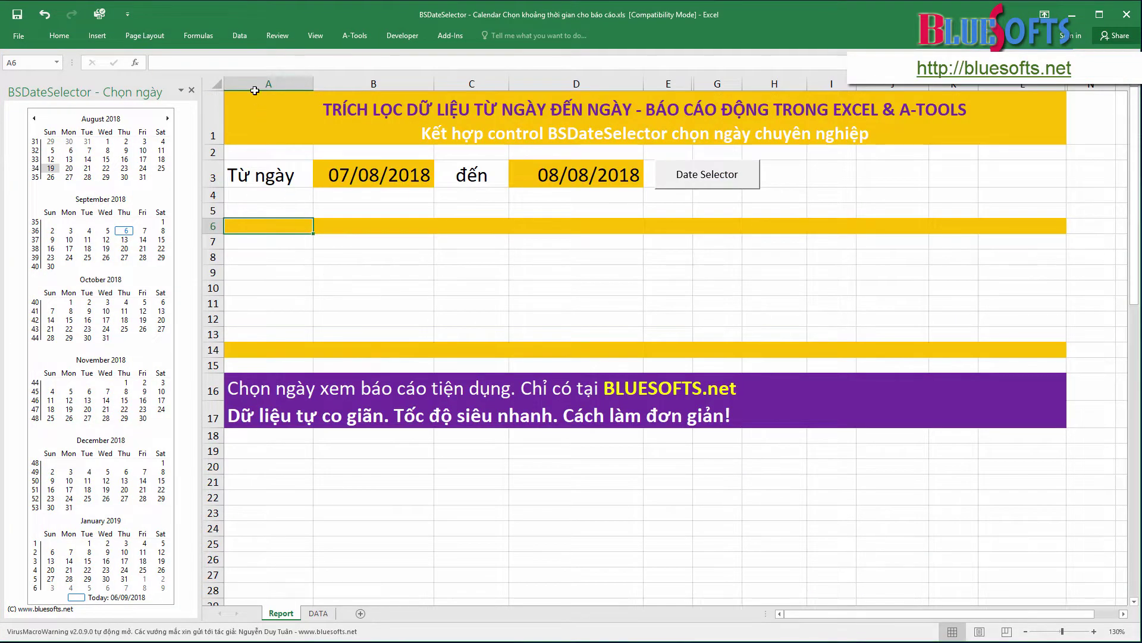
pyautogui.moveTo(236, 222); pyautogui.dragTo(1107, 351)
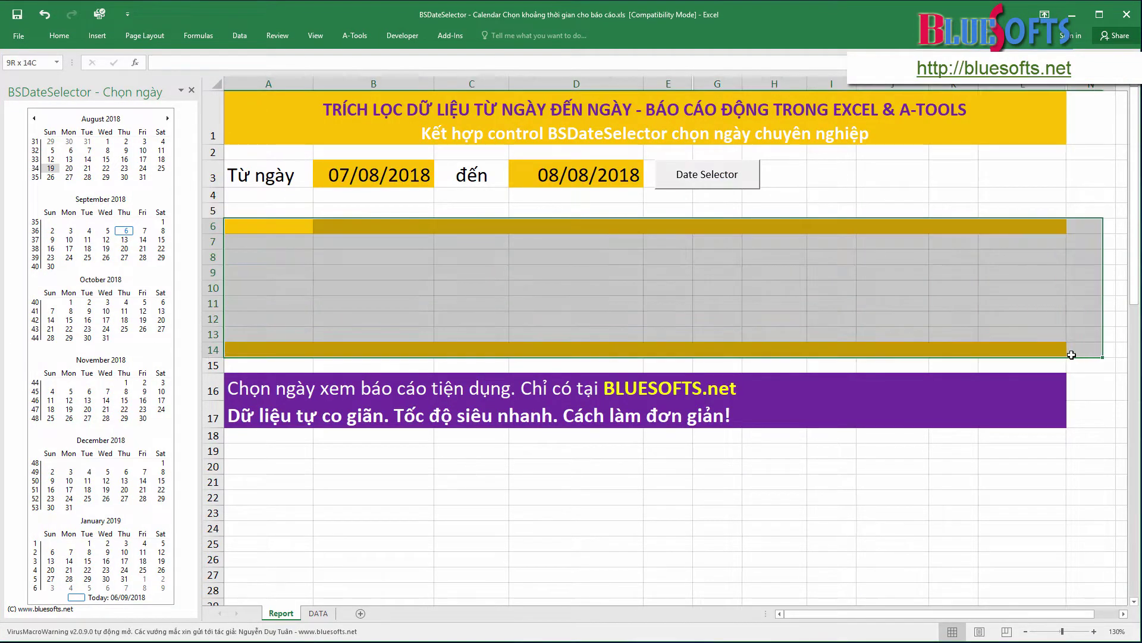
pyautogui.click(285, 224)
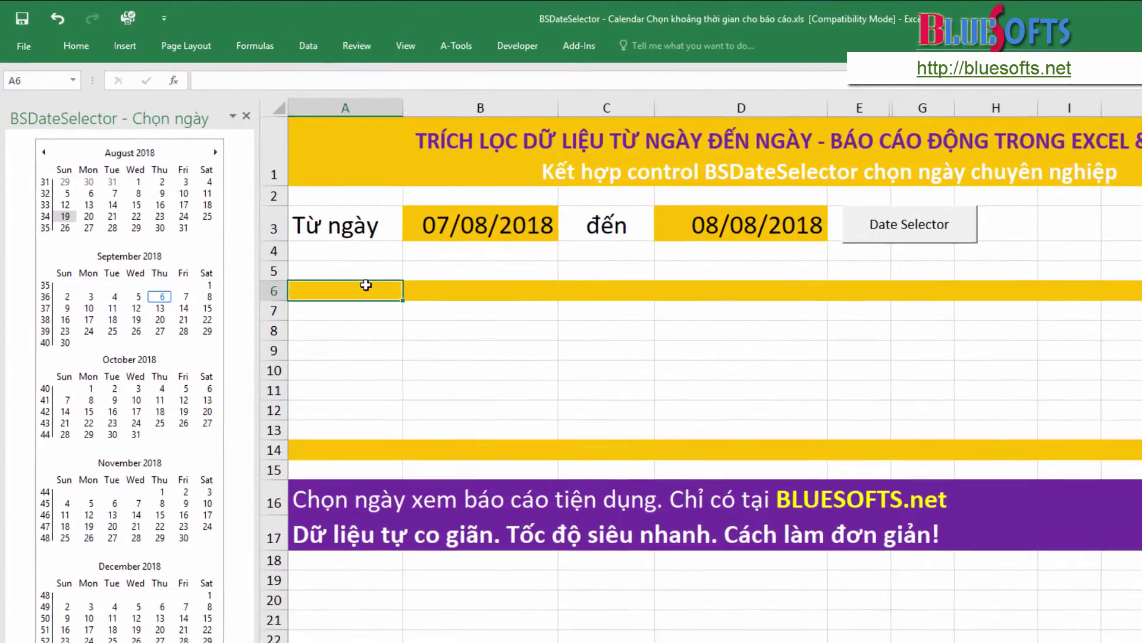
# Step: Type =BS_SQL("SELECT * FROM DATA" , "INSERT=YES") into cell A6
pyautogui.write('=BS')
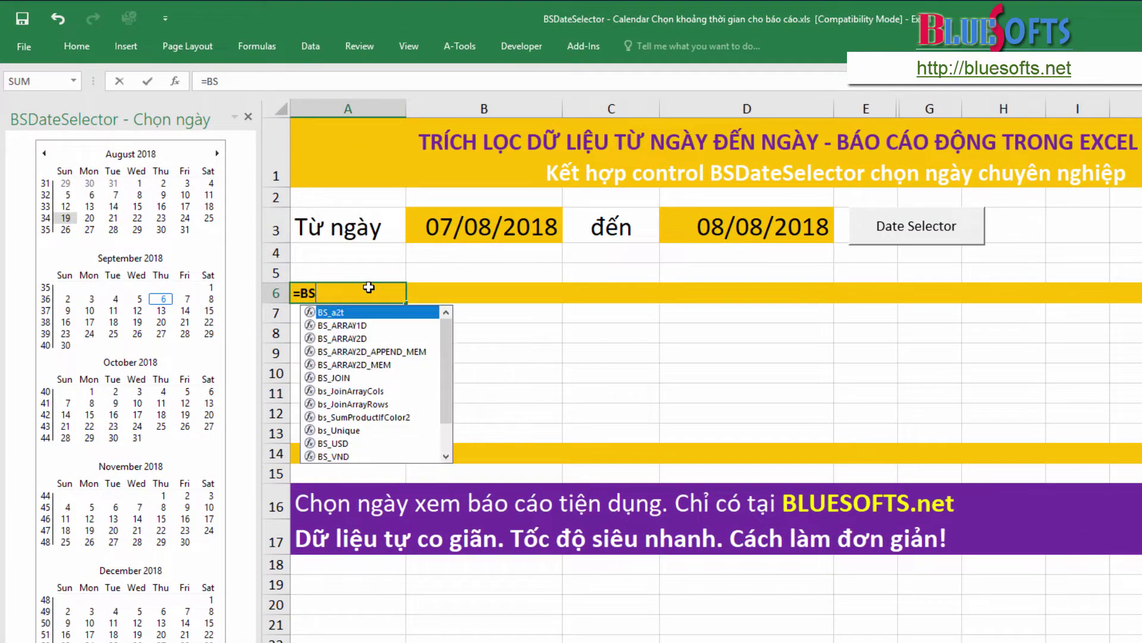
pyautogui.write('_SQL(')
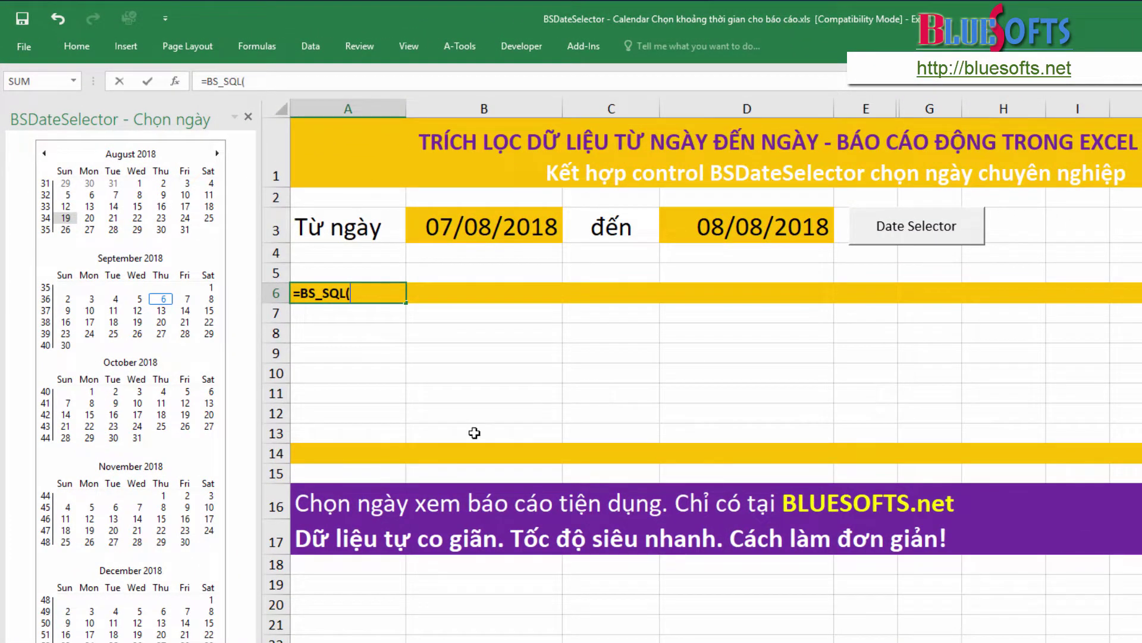
pyautogui.write('"')
pyautogui.write('SE')
pyautogui.write('LECT')
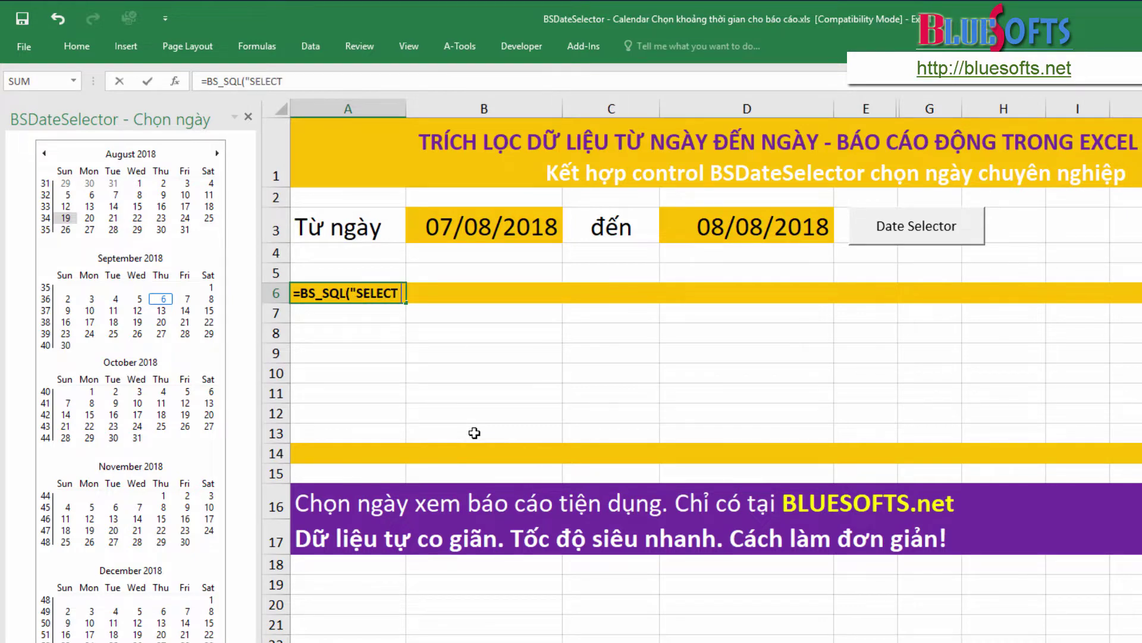
pyautogui.write(' * ')
pyautogui.write('FRO')
pyautogui.write('M ')
pyautogui.write('DA')
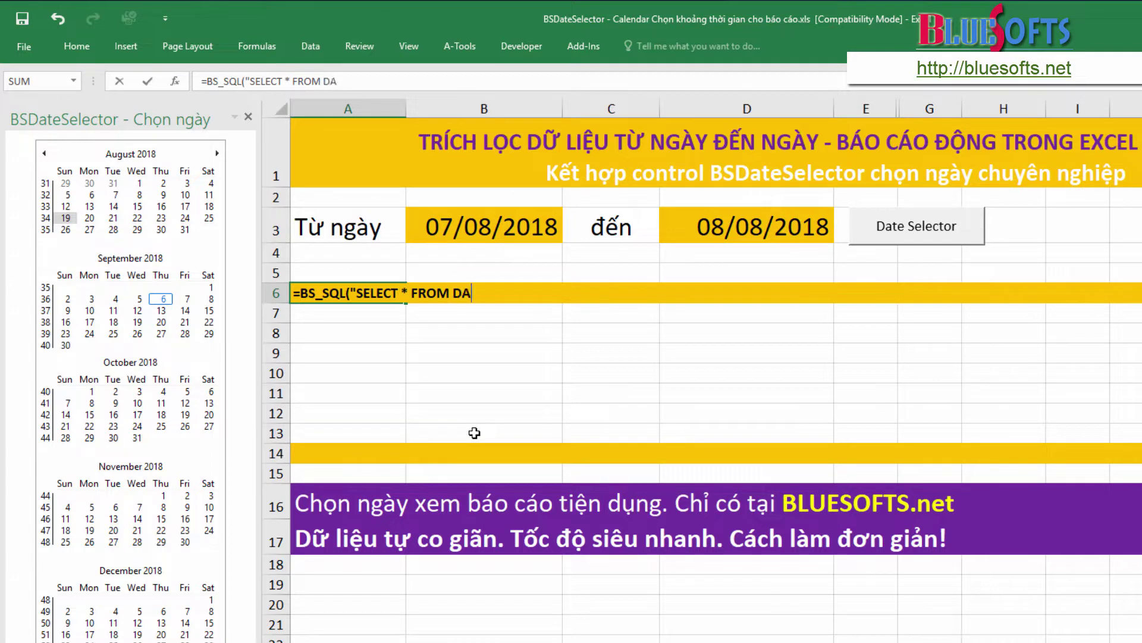
pyautogui.write('TA')
pyautogui.write('" ,')
pyautogui.write('IN')
pyautogui.write('SERT=')
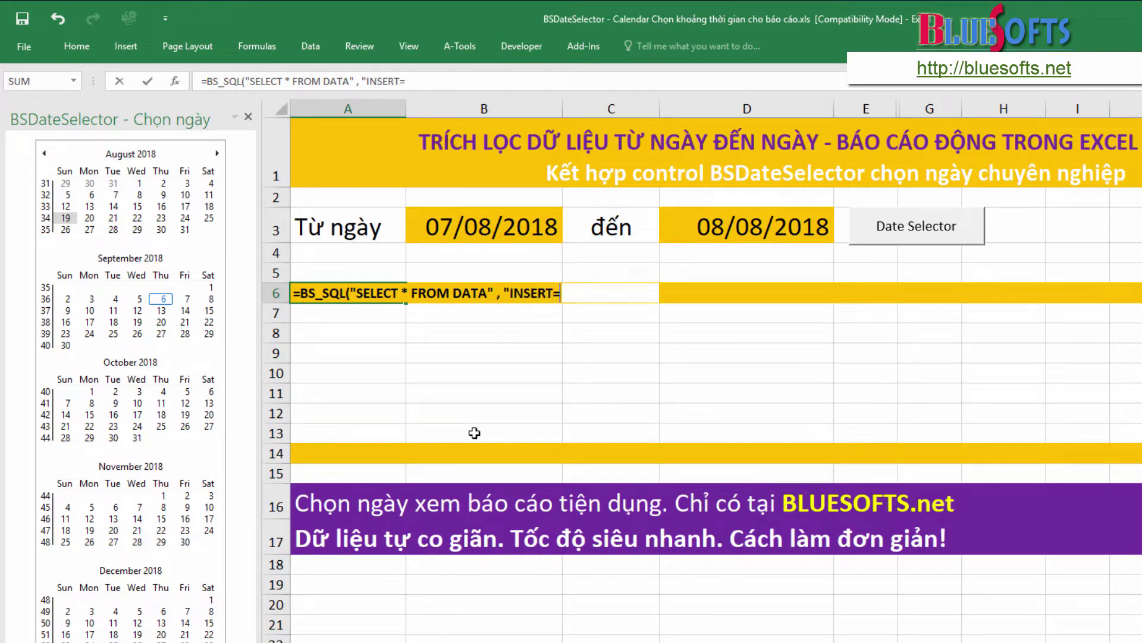
pyautogui.write('YES')
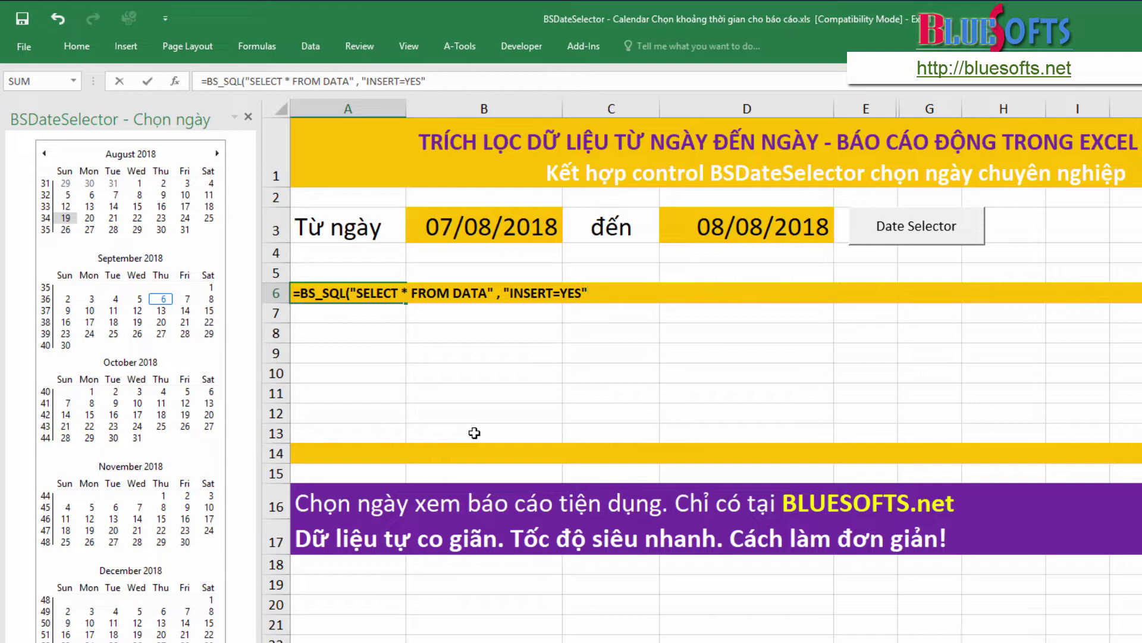
pyautogui.write(')')
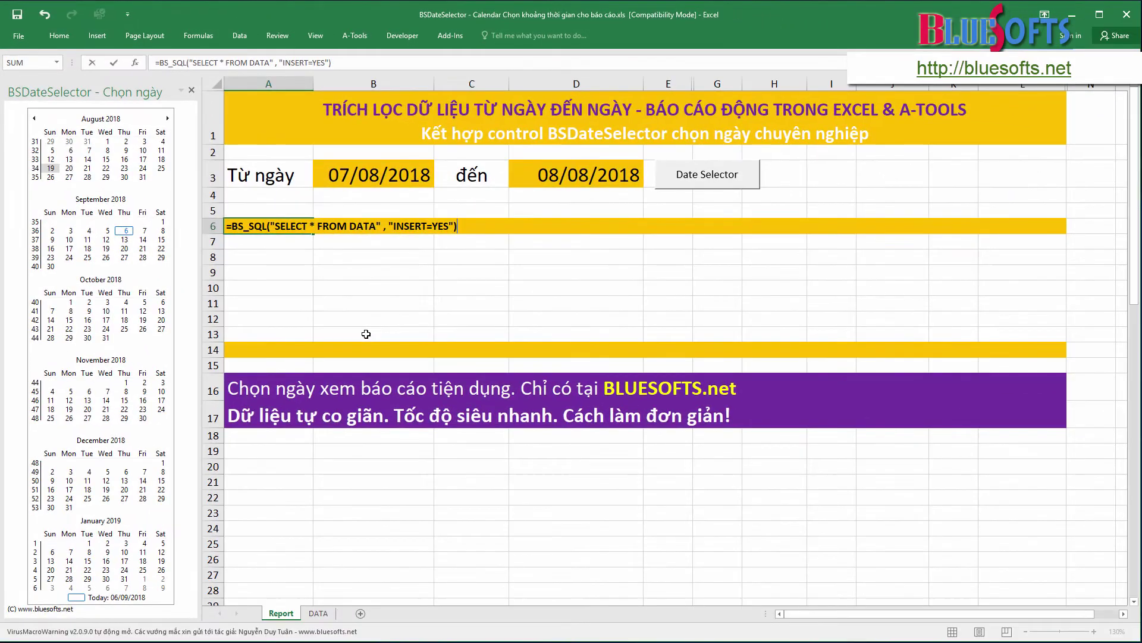
# Step: Run the A6 query and scroll through the returned DATA records
pyautogui.press('Return')
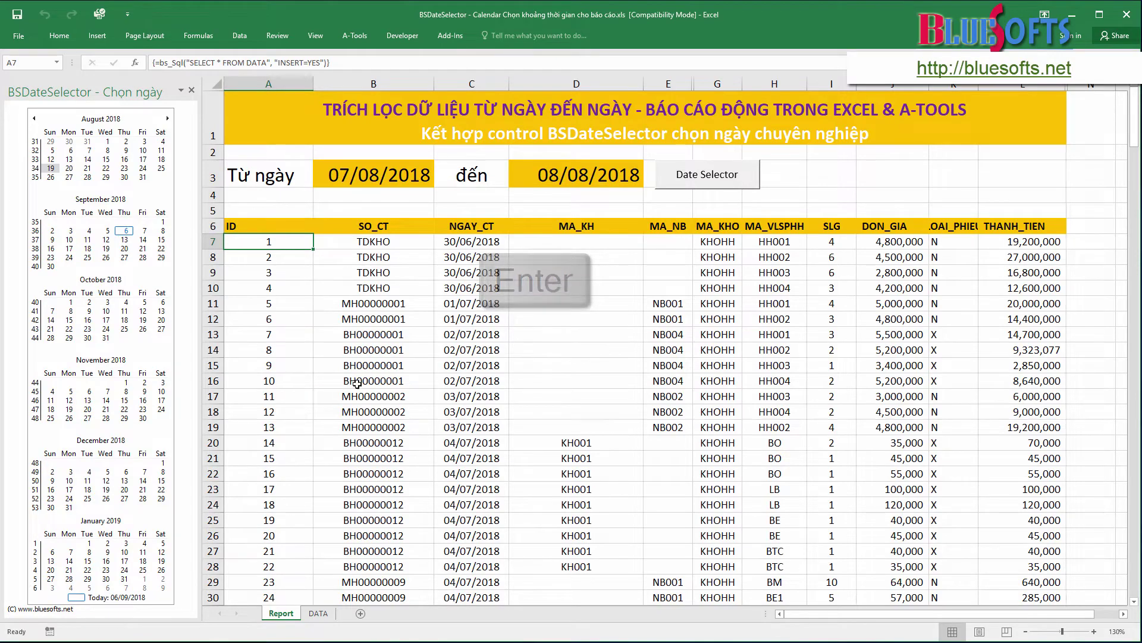
pyautogui.click(355, 395)
pyautogui.scroll(-1, 351, 387)
pyautogui.scroll(-4, 351, 386)
pyautogui.scroll(-2, 348, 381)
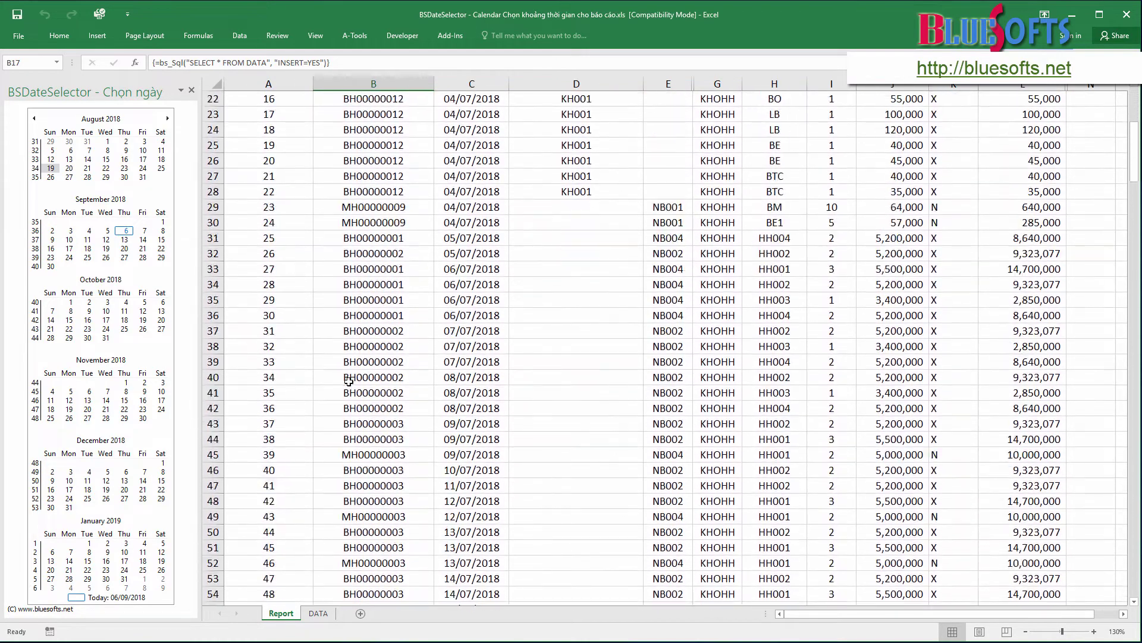
pyautogui.scroll(-4, 349, 381)
pyautogui.moveTo(1134, 172); pyautogui.dragTo(1130, 470)
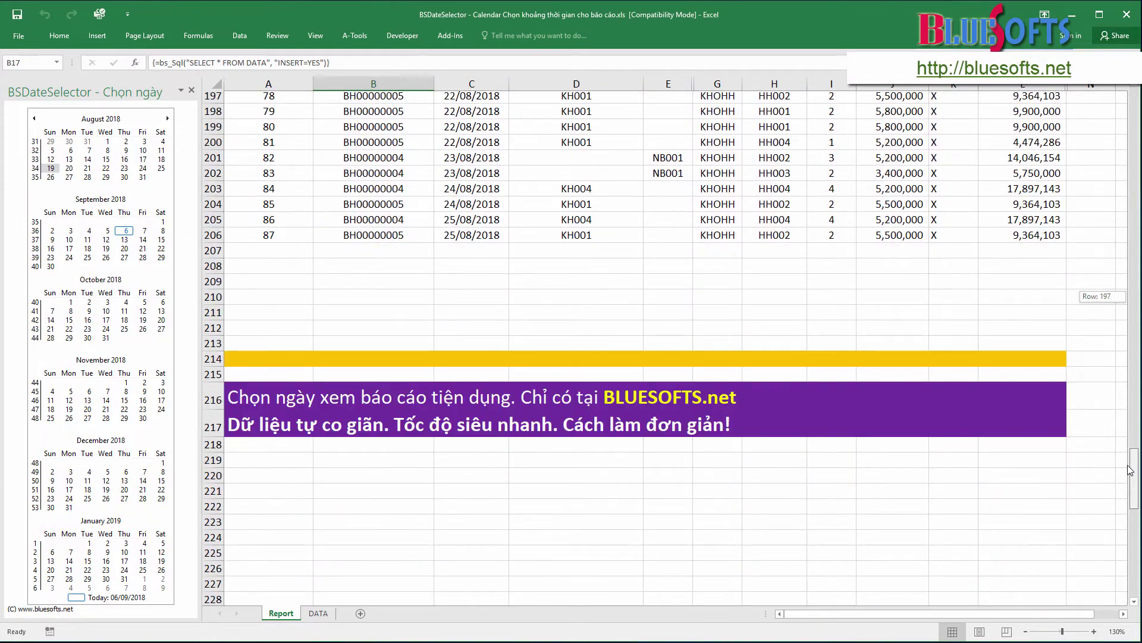
pyautogui.moveTo(256, 315); pyautogui.dragTo(866, 508)
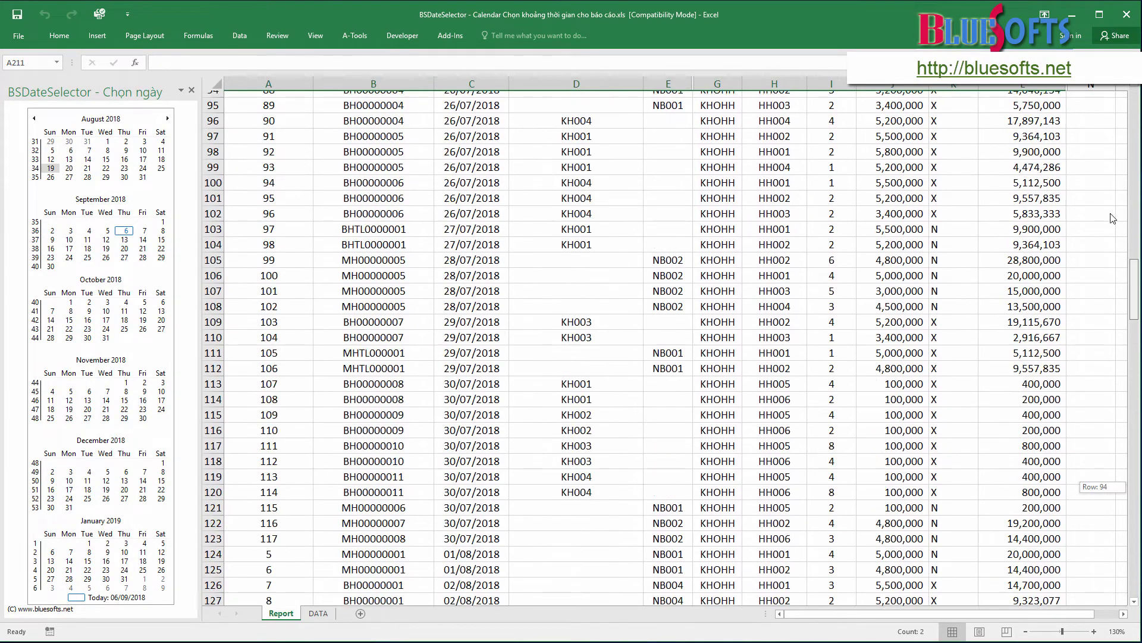
pyautogui.moveTo(1133, 486); pyautogui.dragTo(1111, 89)
# Step: Re-enter the A6 query as an array formula with Ctrl+Shift+Enter
pyautogui.click(383, 239)
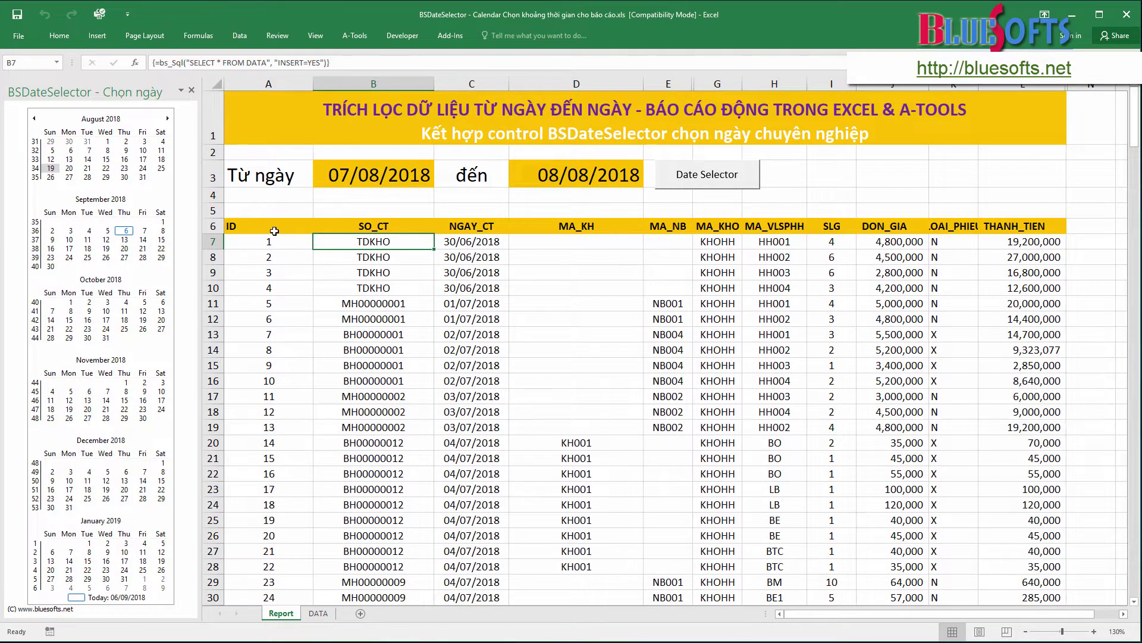
pyautogui.press('Up')
pyautogui.press('Up')
pyautogui.press('Up')
pyautogui.hotkey('shift', 'Right')
pyautogui.hotkey('shift', 'Right')
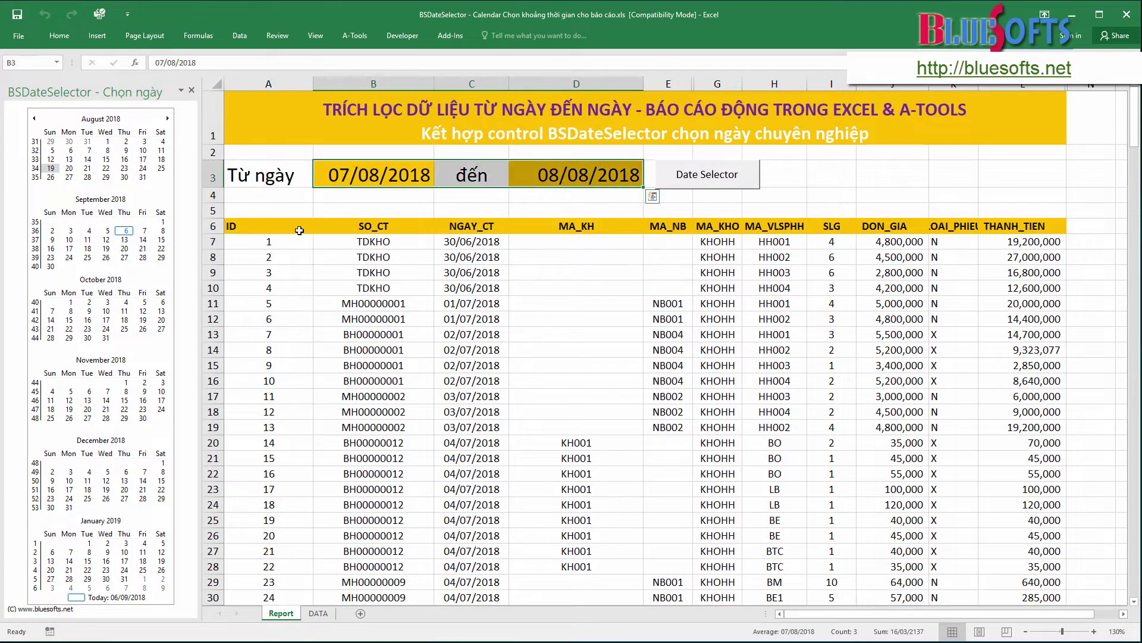
pyautogui.click(287, 224)
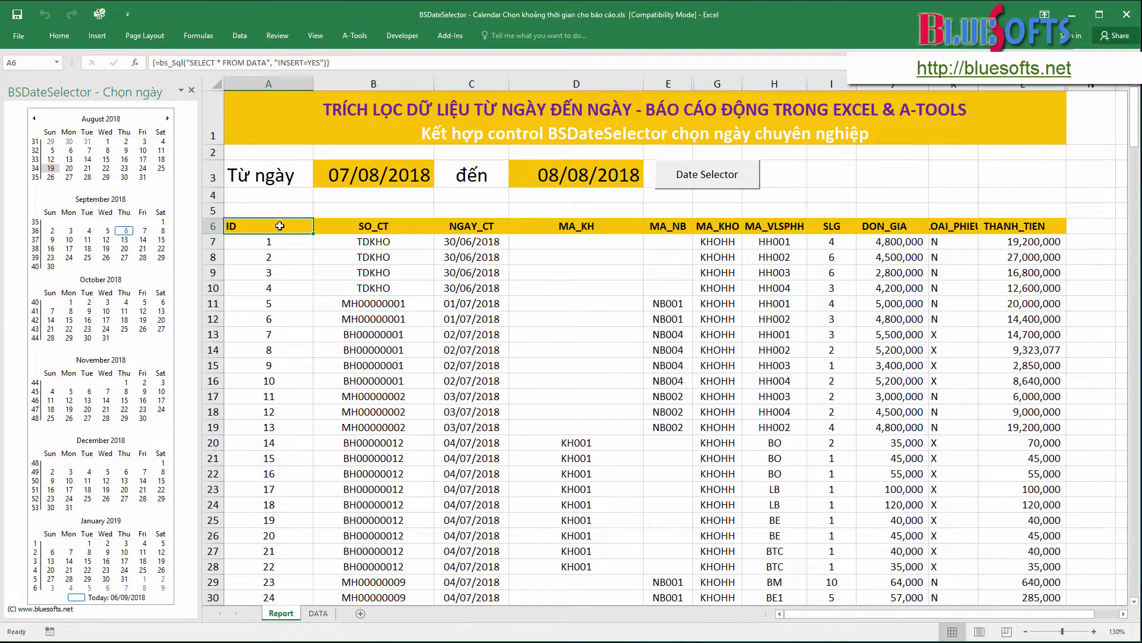
pyautogui.doubleClick(280, 225)
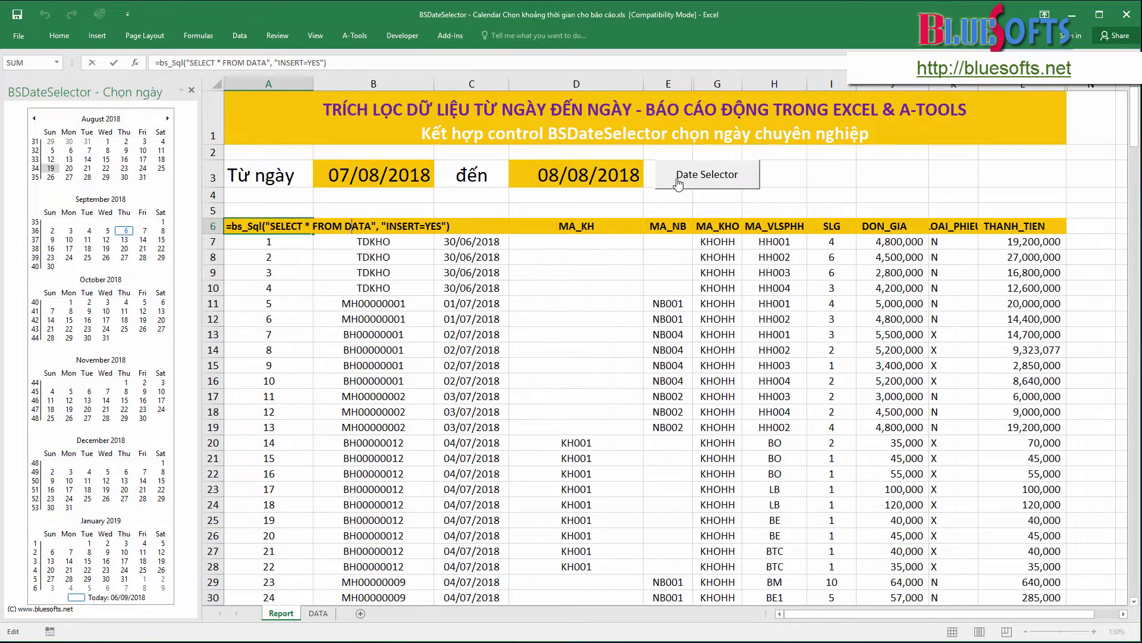
pyautogui.hotkey('ctrl', 'shift', 'Return')
pyautogui.moveTo(470, 226); pyautogui.dragTo(479, 228)
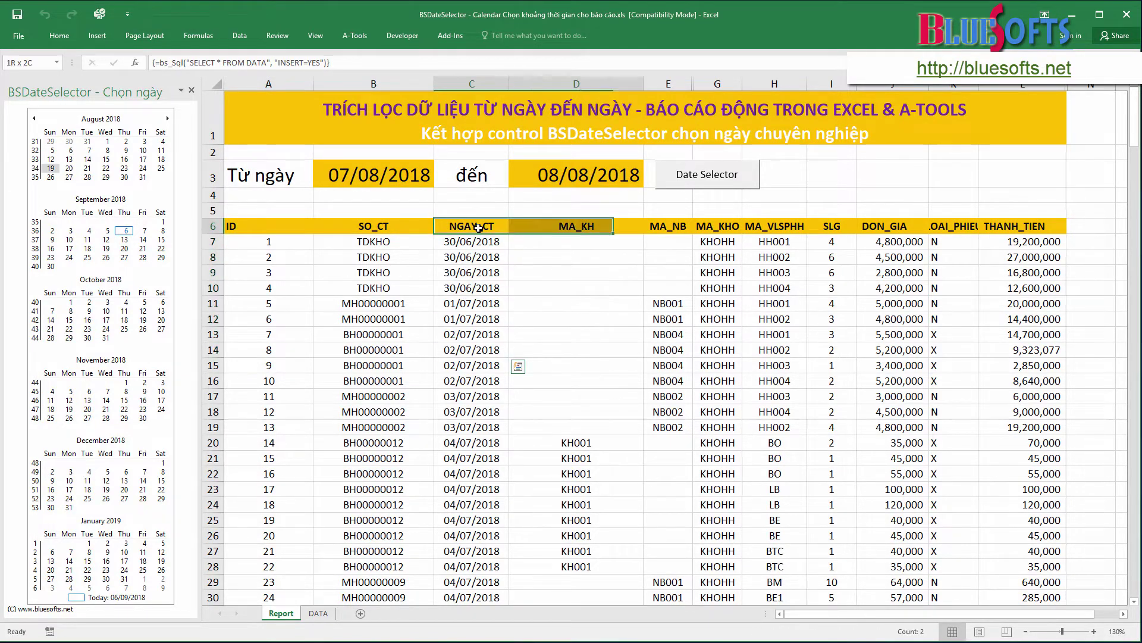
pyautogui.click(479, 226)
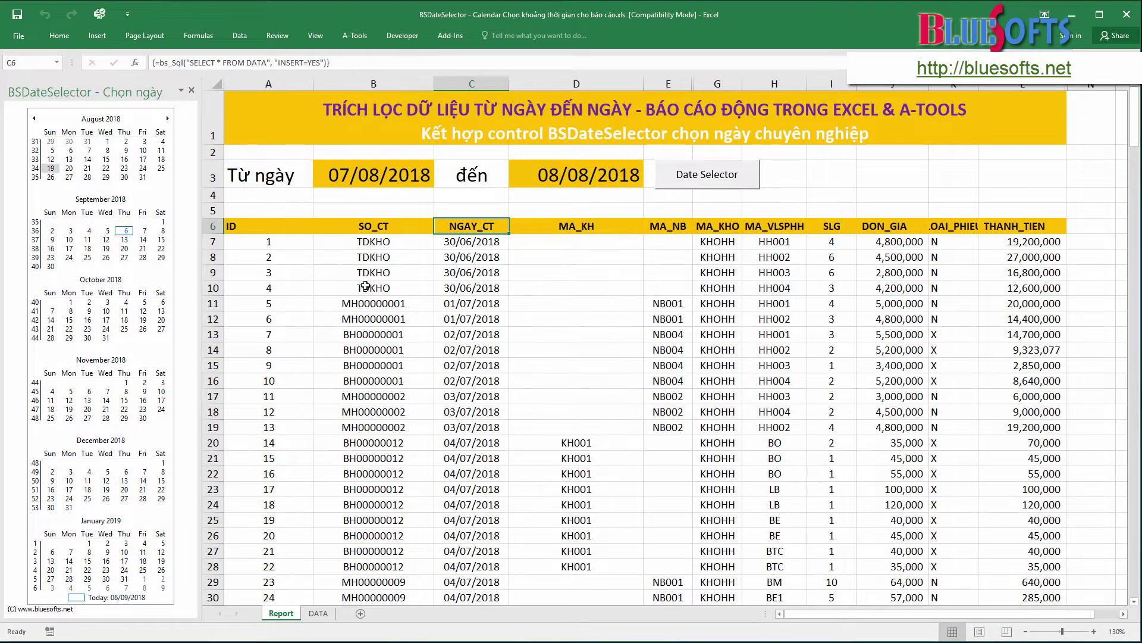
pyautogui.click(267, 226)
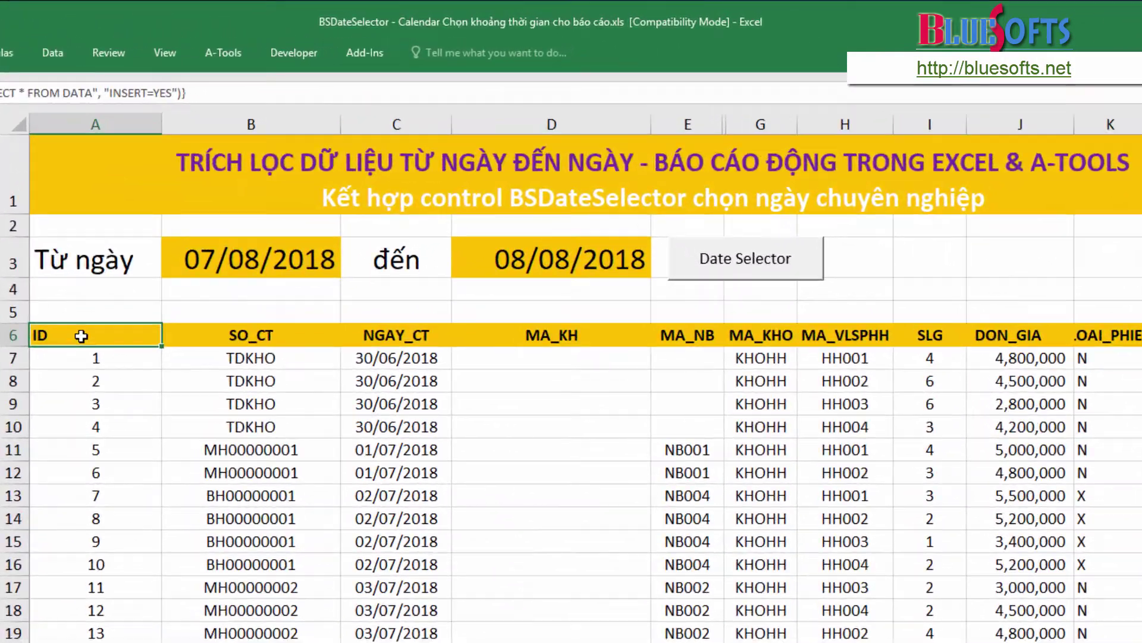
# Step: Add WHERE NGAY_CT >=CELL(B3) AND NGAY_CT<=CELL(D3) to the A6 query
pyautogui.doubleClick(259, 226)
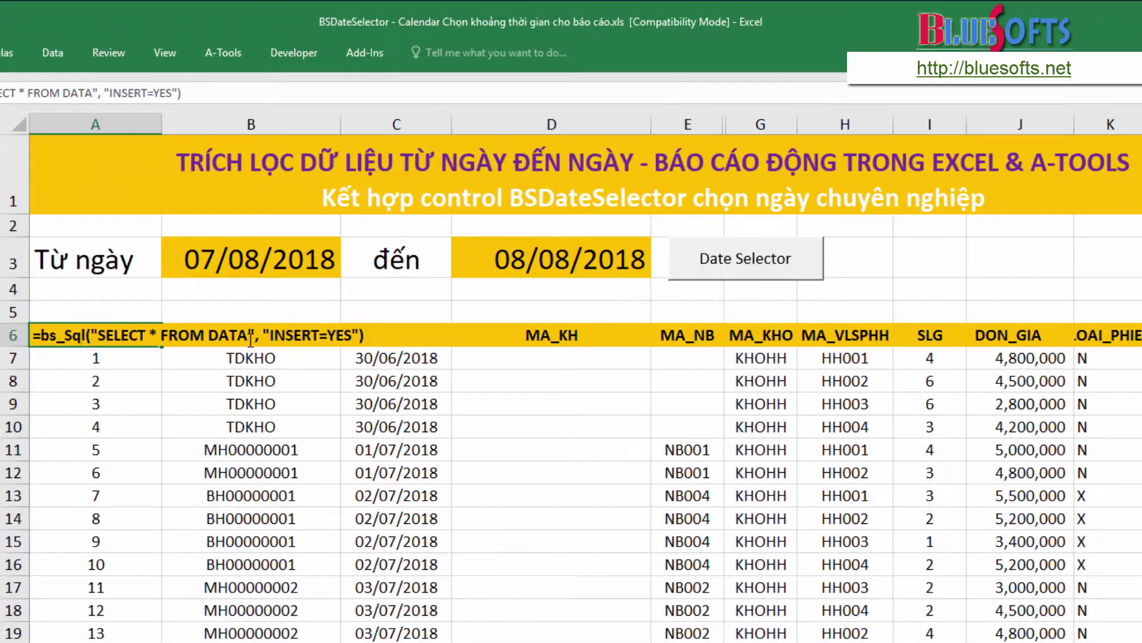
pyautogui.click(250, 341)
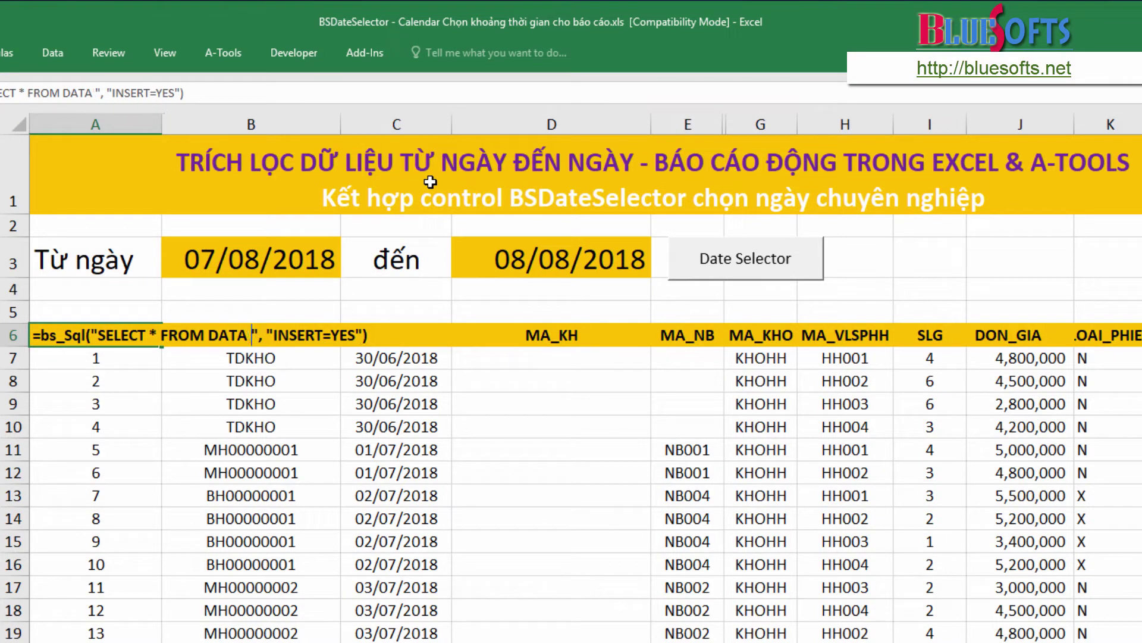
pyautogui.write('WHERE ')
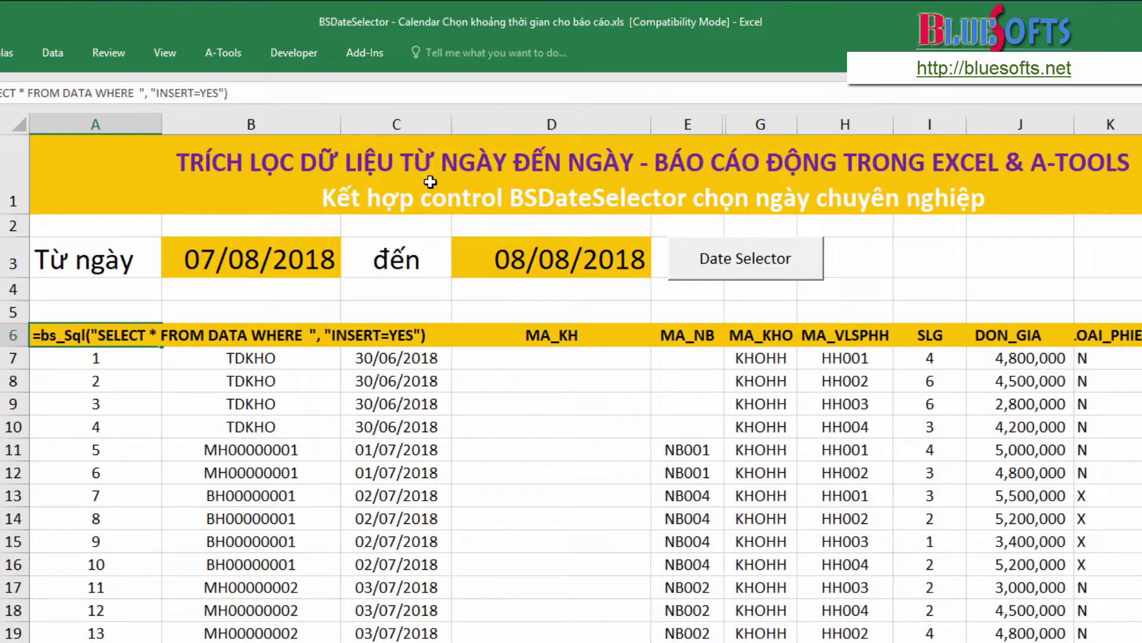
pyautogui.write('NGAY_')
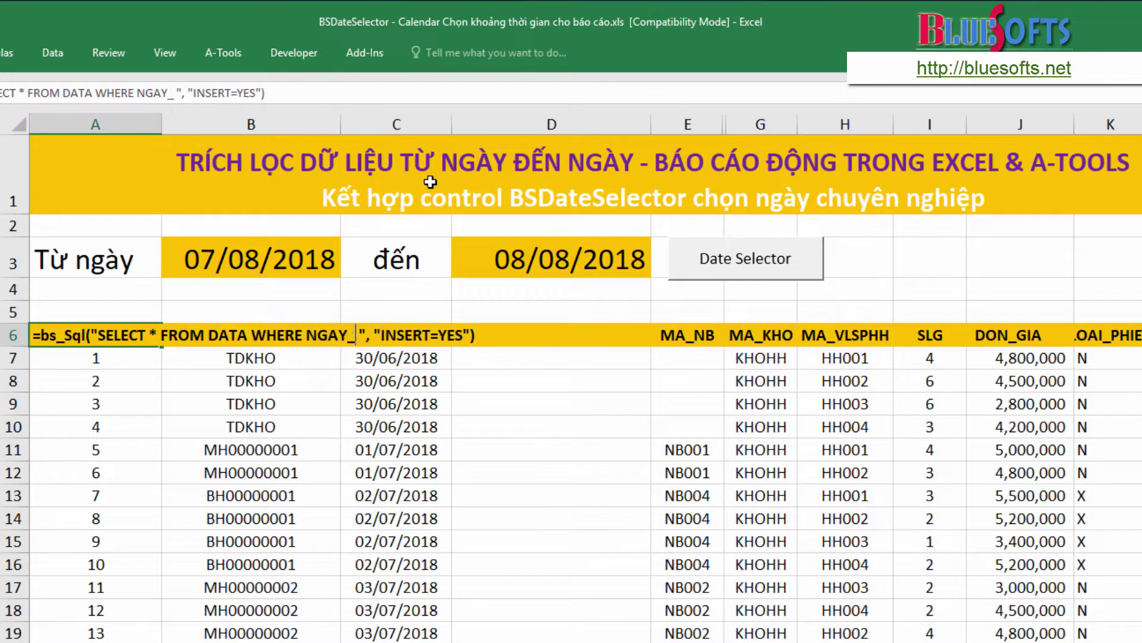
pyautogui.write('CT')
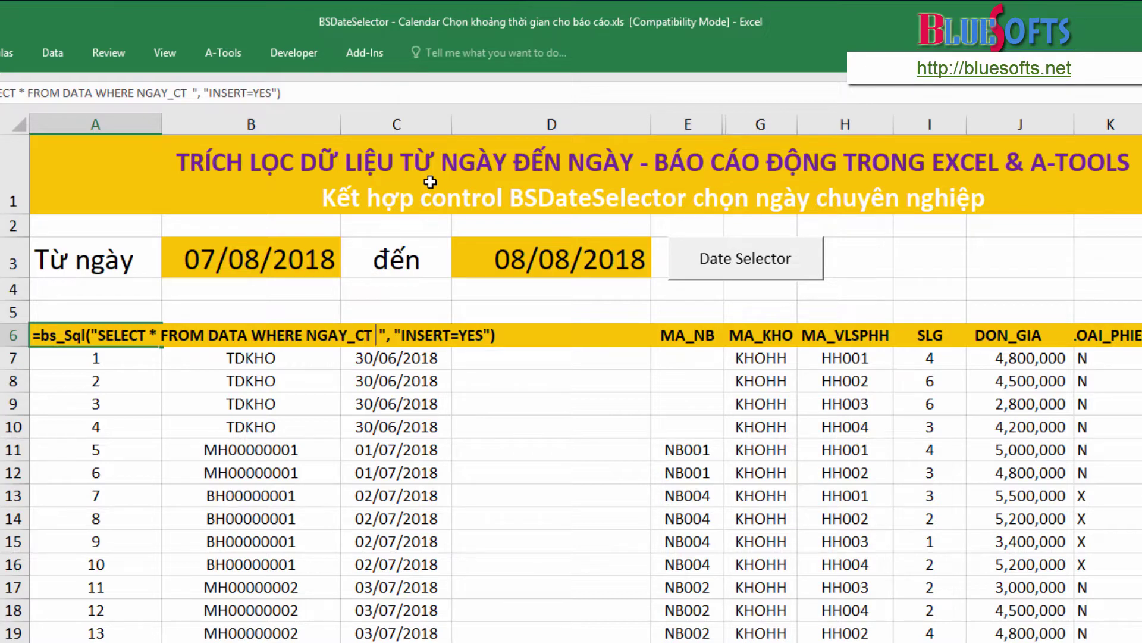
pyautogui.write('>=')
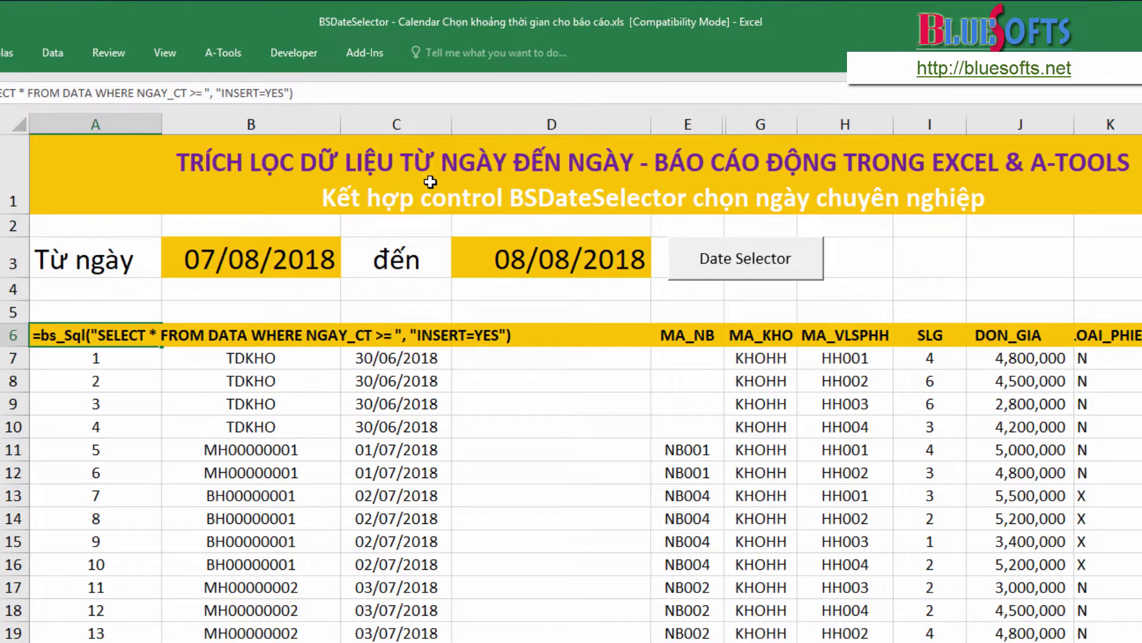
pyautogui.write('CELL(')
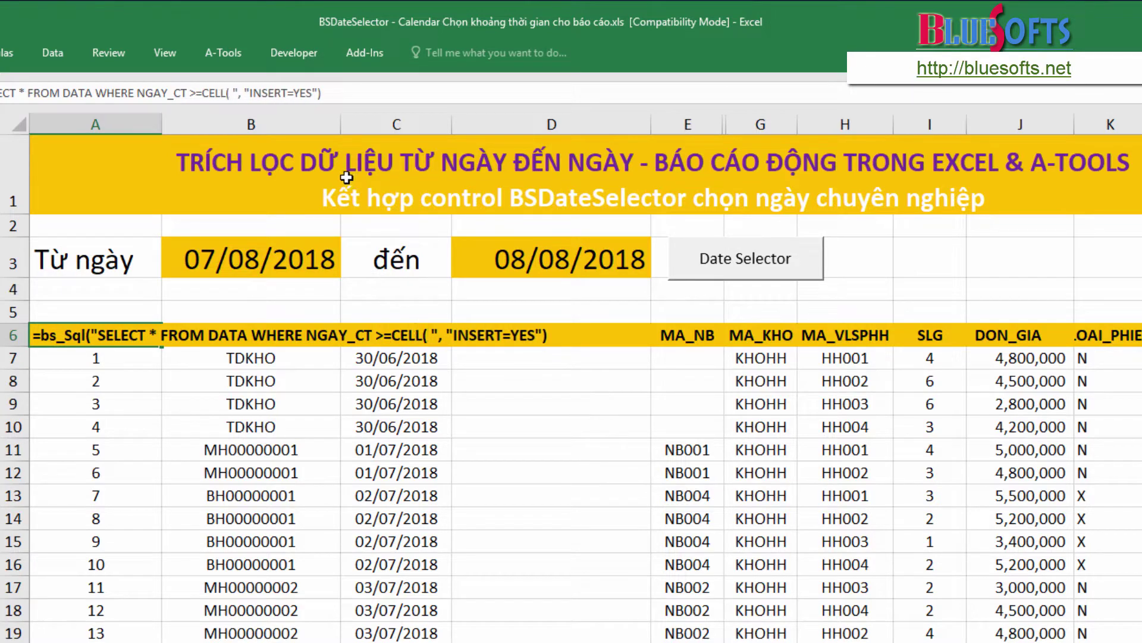
pyautogui.click(259, 254)
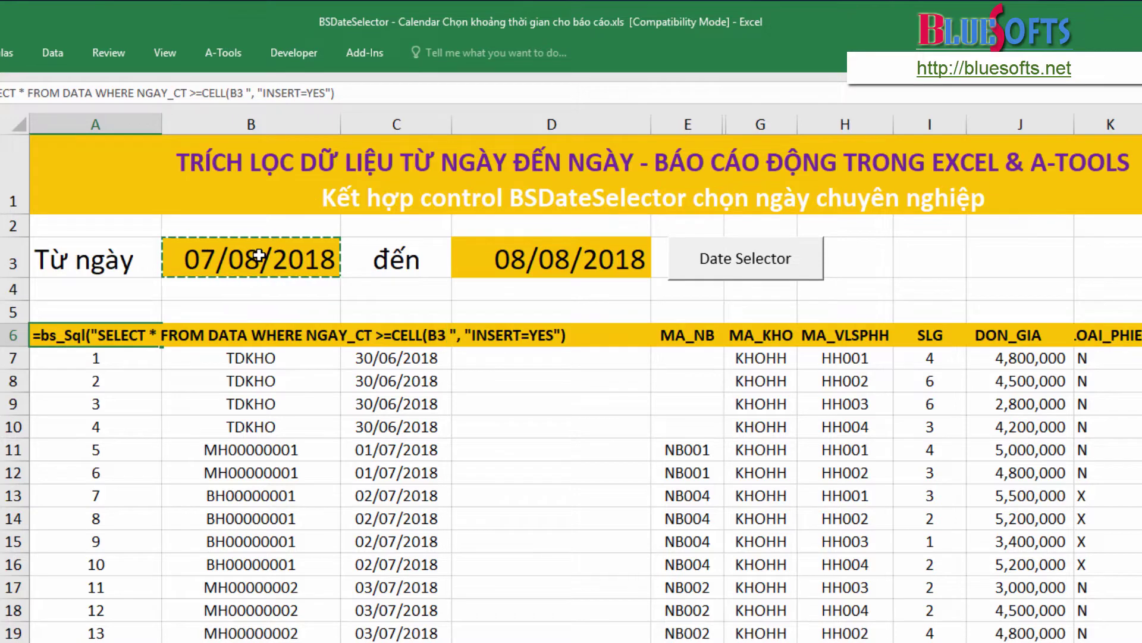
pyautogui.write(')')
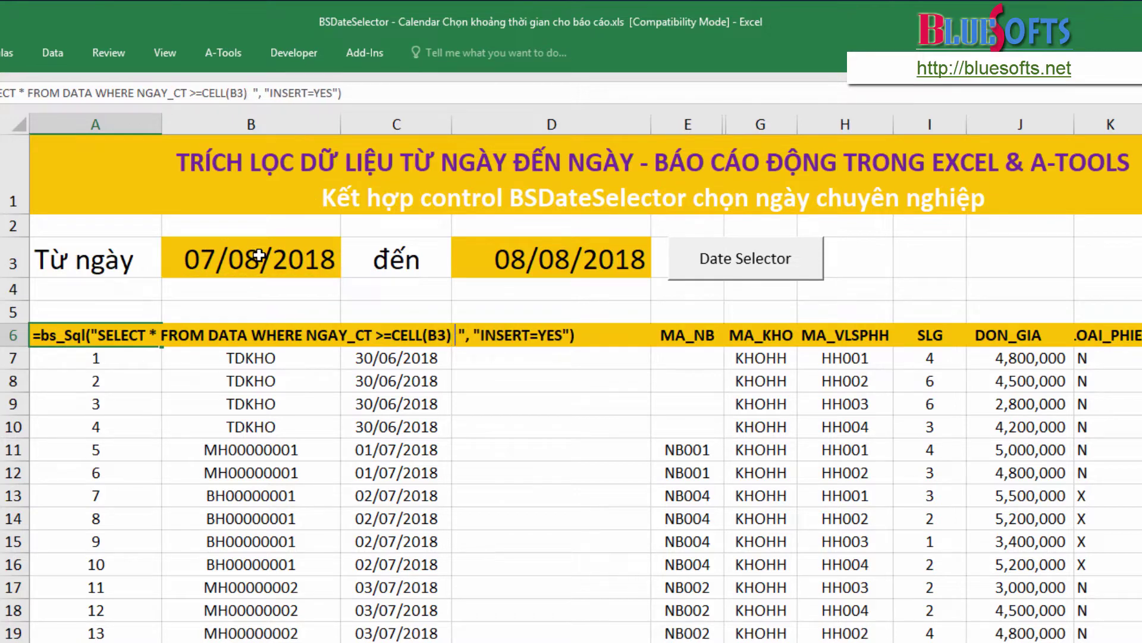
pyautogui.write(' AND')
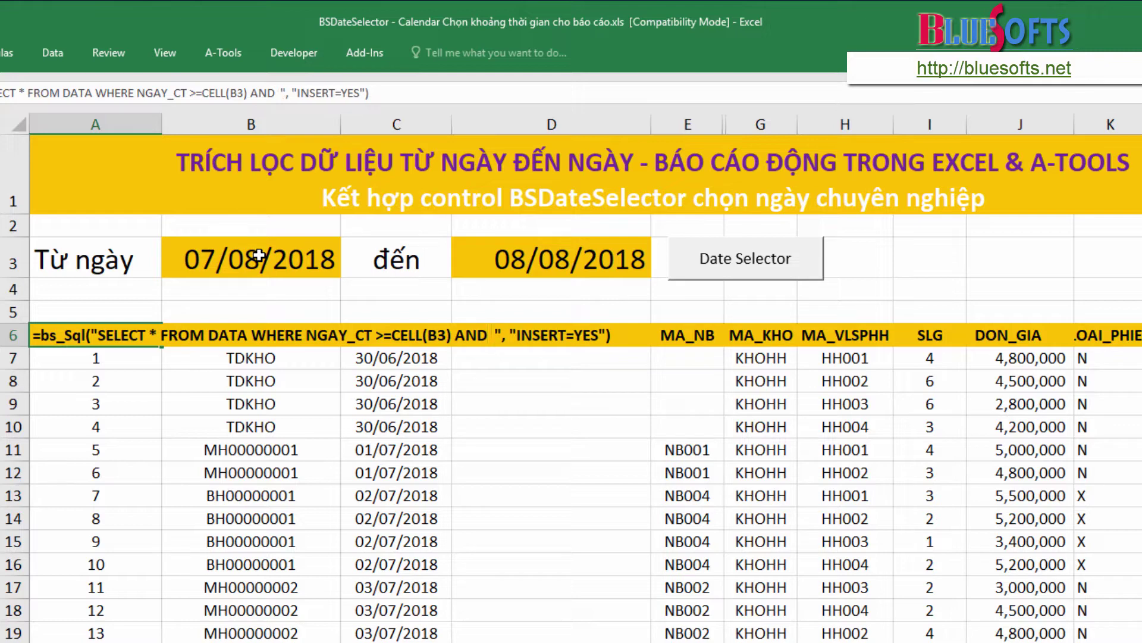
pyautogui.write(' NGAY_CT ')
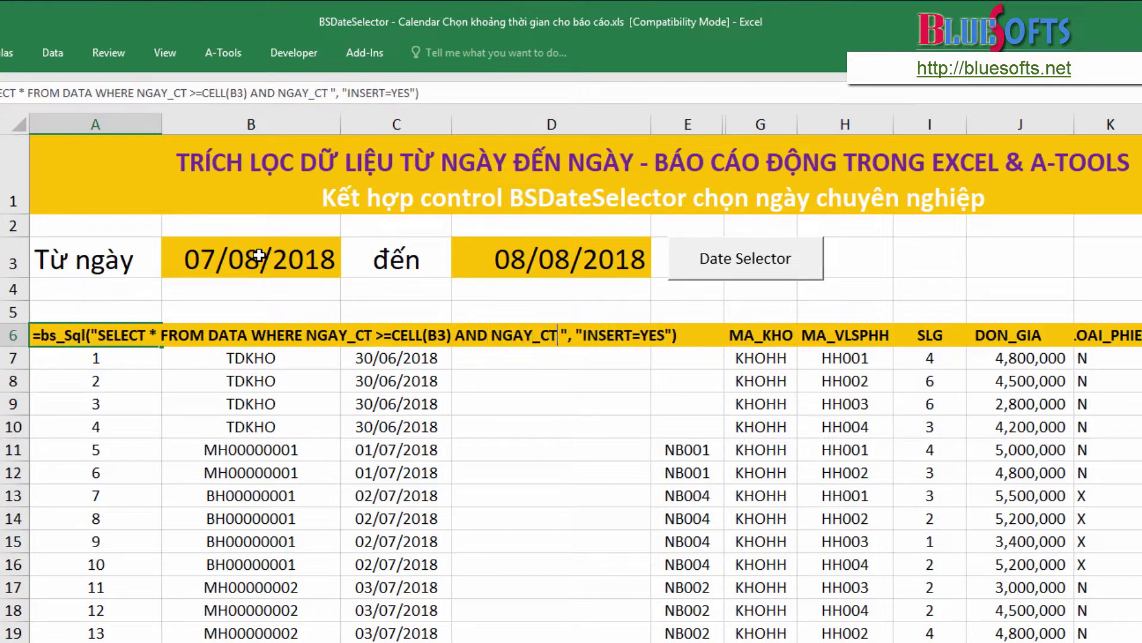
pyautogui.write('<=CELL')
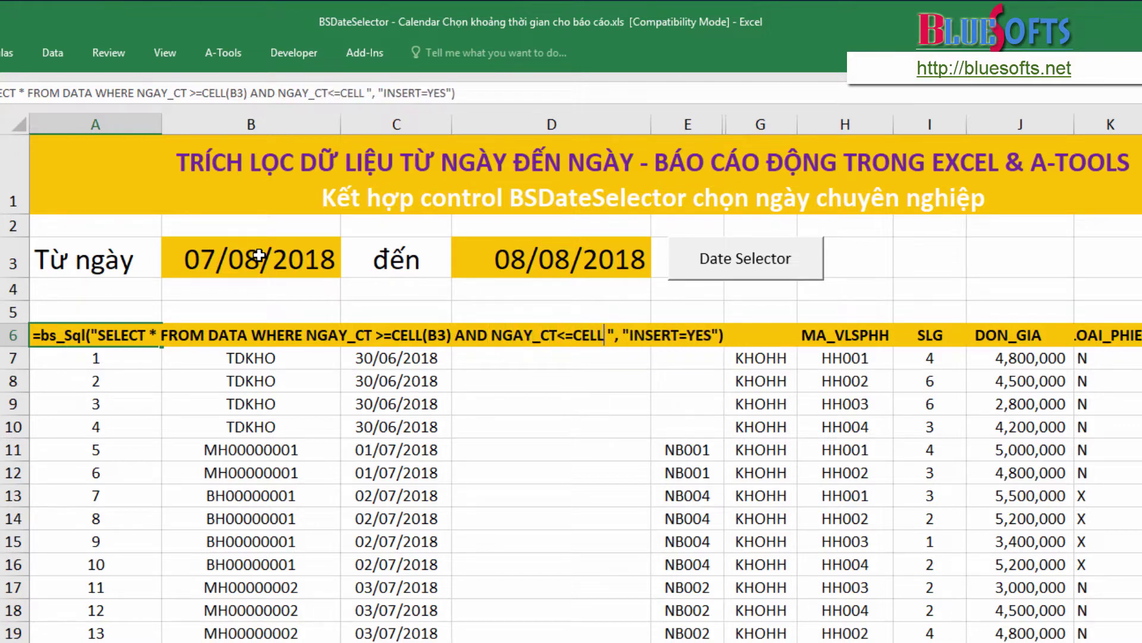
pyautogui.write('(')
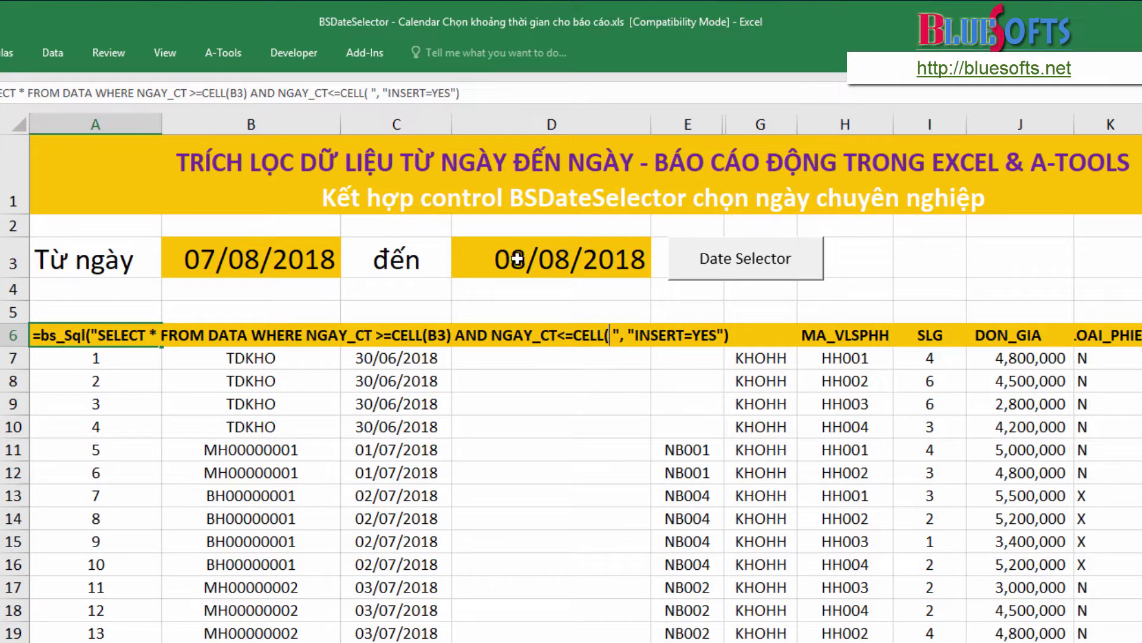
pyautogui.click(517, 258)
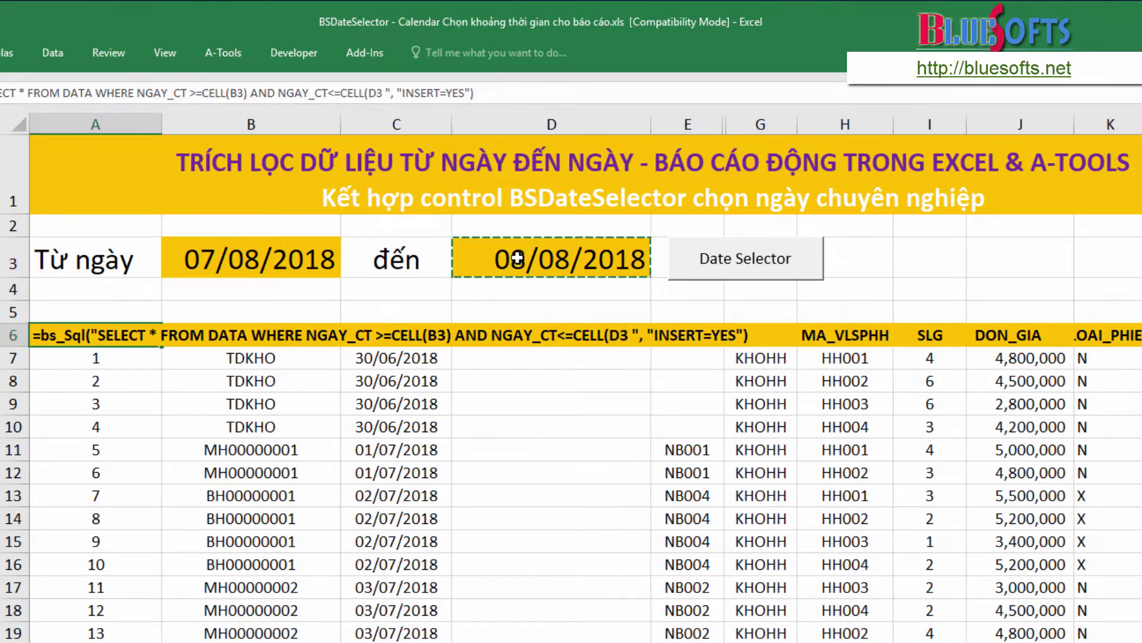
pyautogui.write(')')
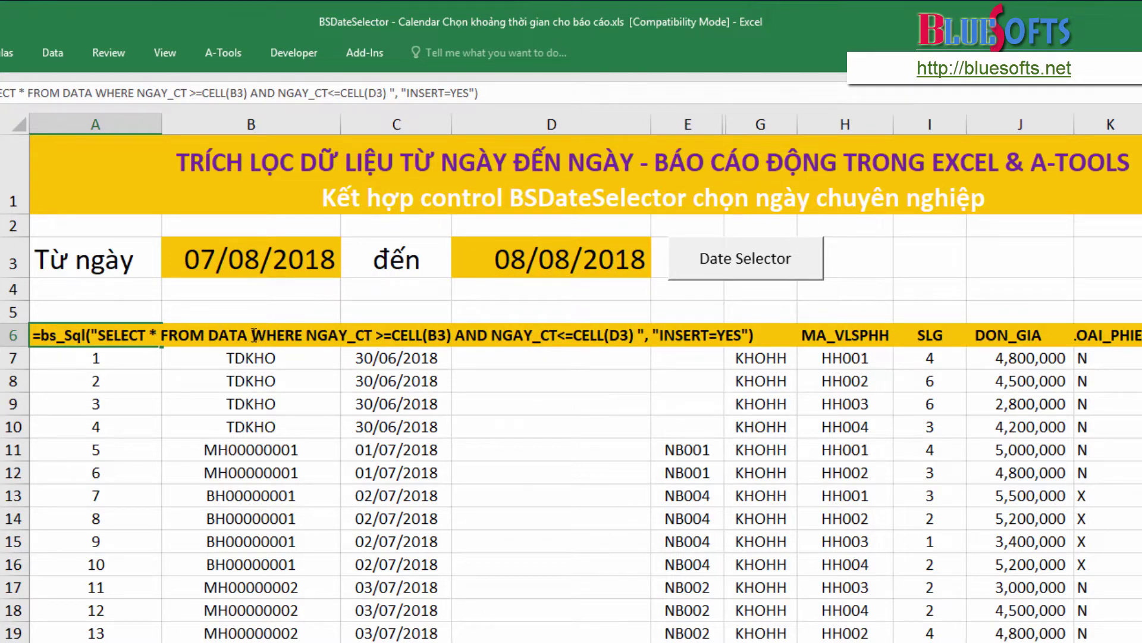
# Step: Append " & LE after the closing quote of the A6 query's SQL string
pyautogui.moveTo(254, 335); pyautogui.dragTo(371, 336)
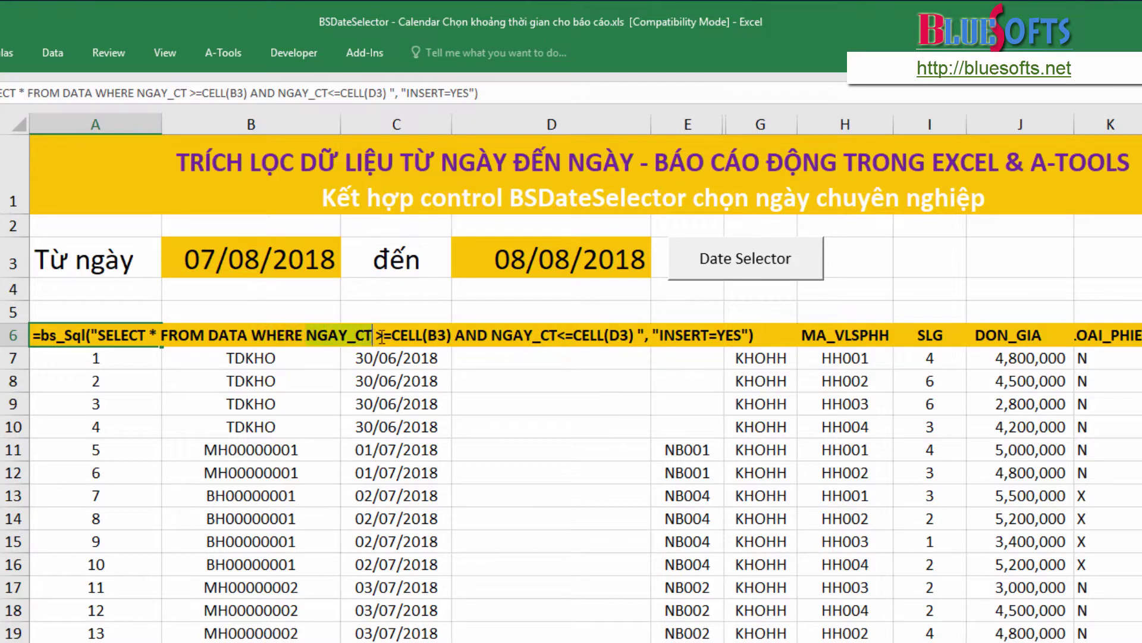
pyautogui.moveTo(408, 336); pyautogui.dragTo(639, 337)
pyautogui.click(460, 332)
pyautogui.click(638, 337)
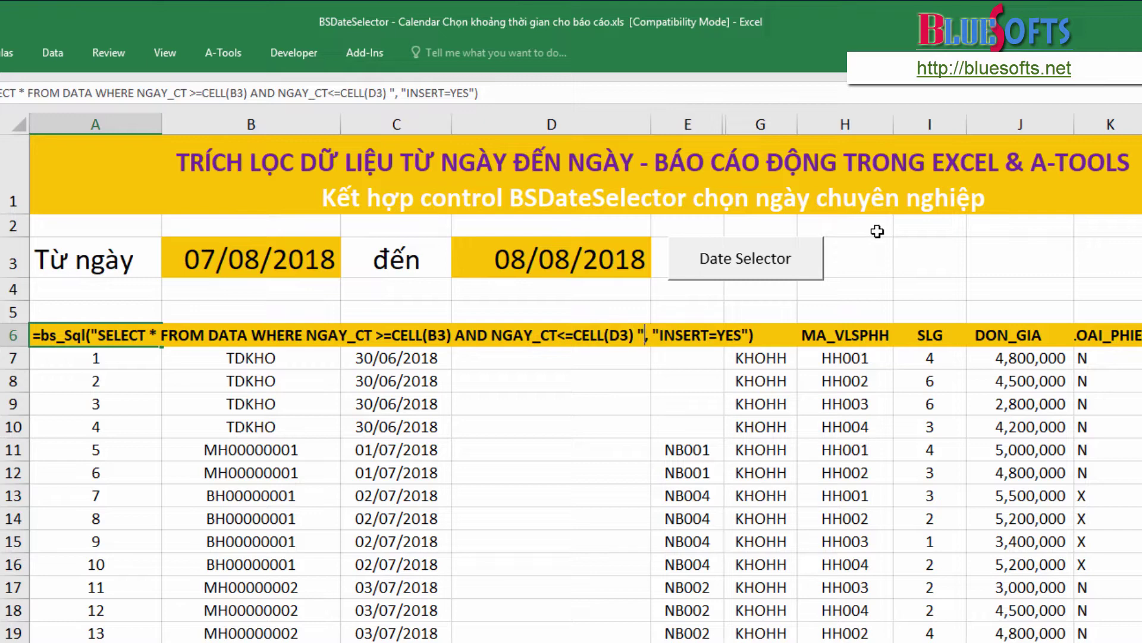
pyautogui.write('"')
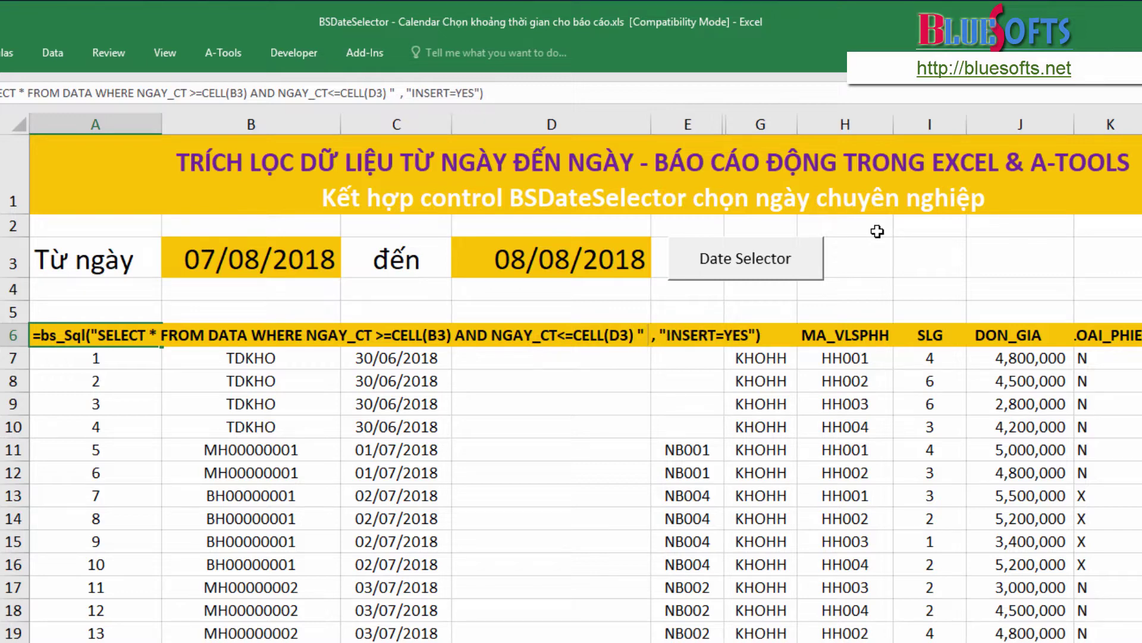
pyautogui.write(' & ')
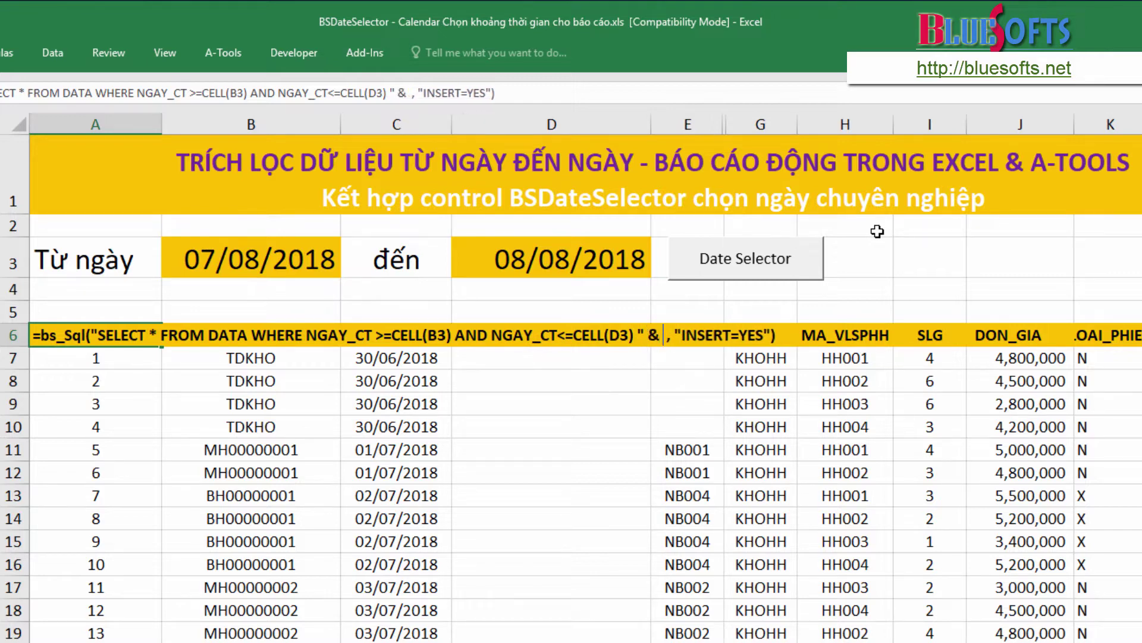
pyautogui.write('LE')
# Step: Complete the appended expression as LEFT(B3&D3,0) in the A6 formula
pyautogui.press('Tab')
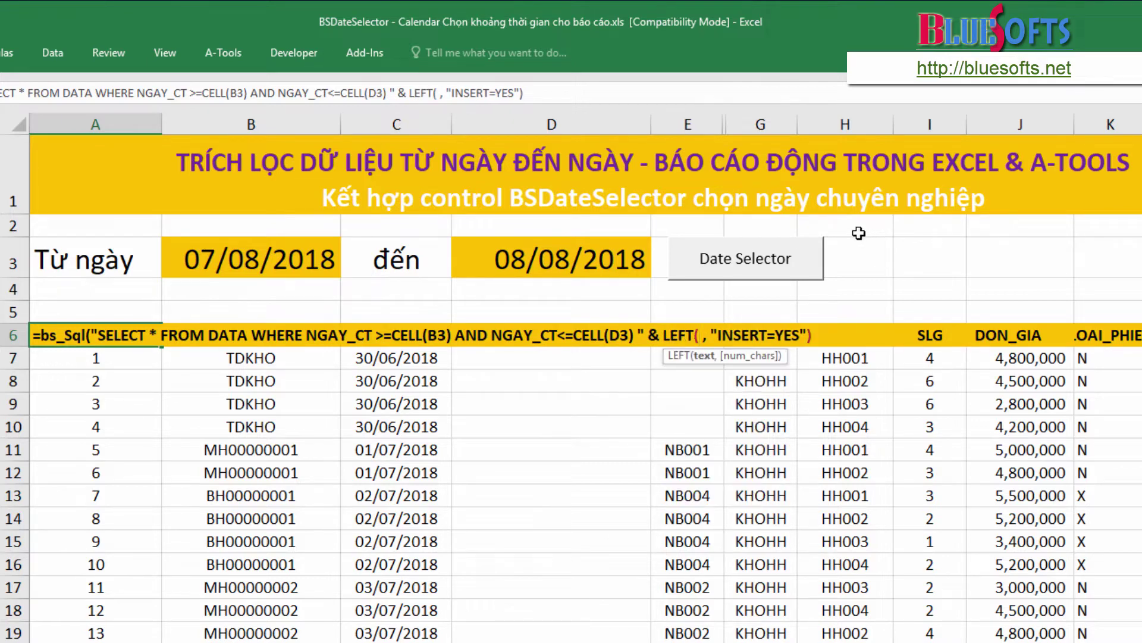
pyautogui.click(279, 261)
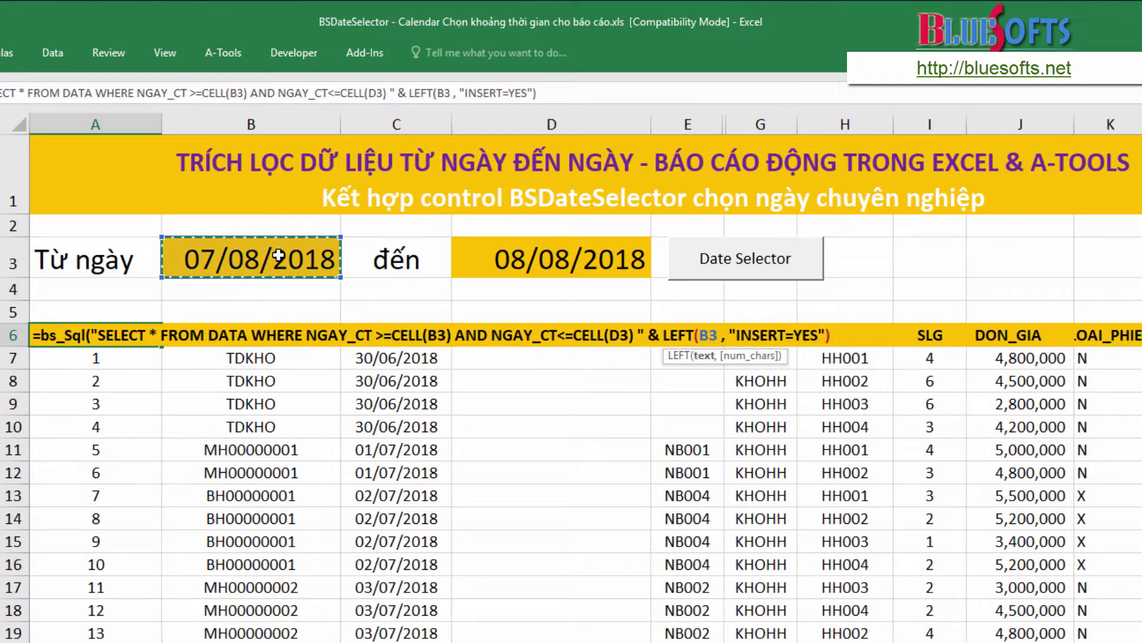
pyautogui.write('&')
pyautogui.click(480, 253)
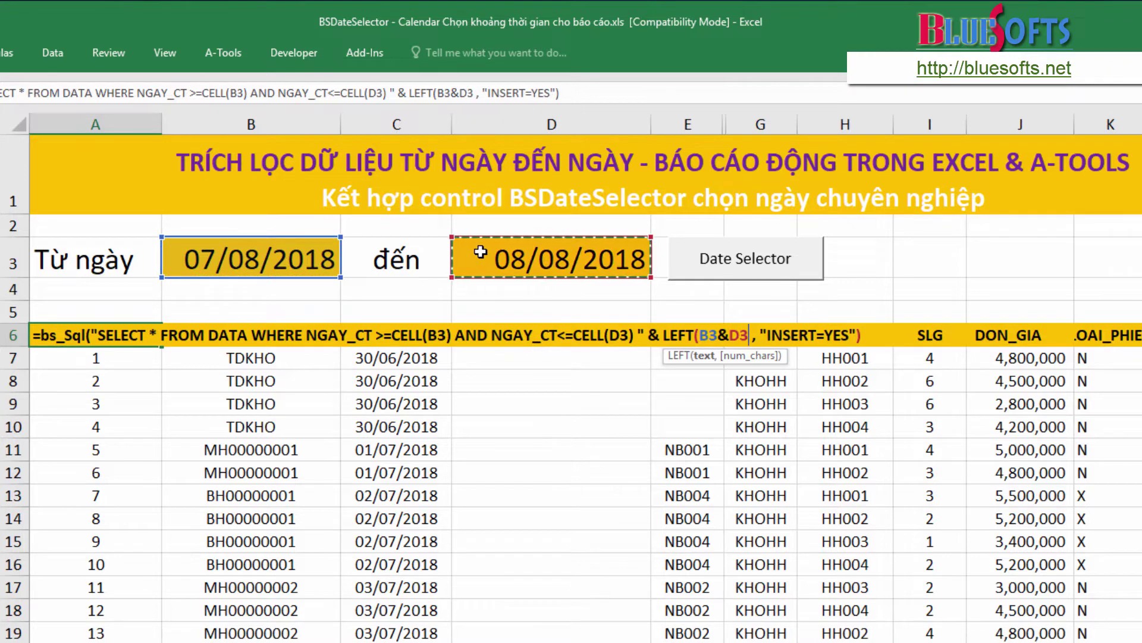
pyautogui.write(',0')
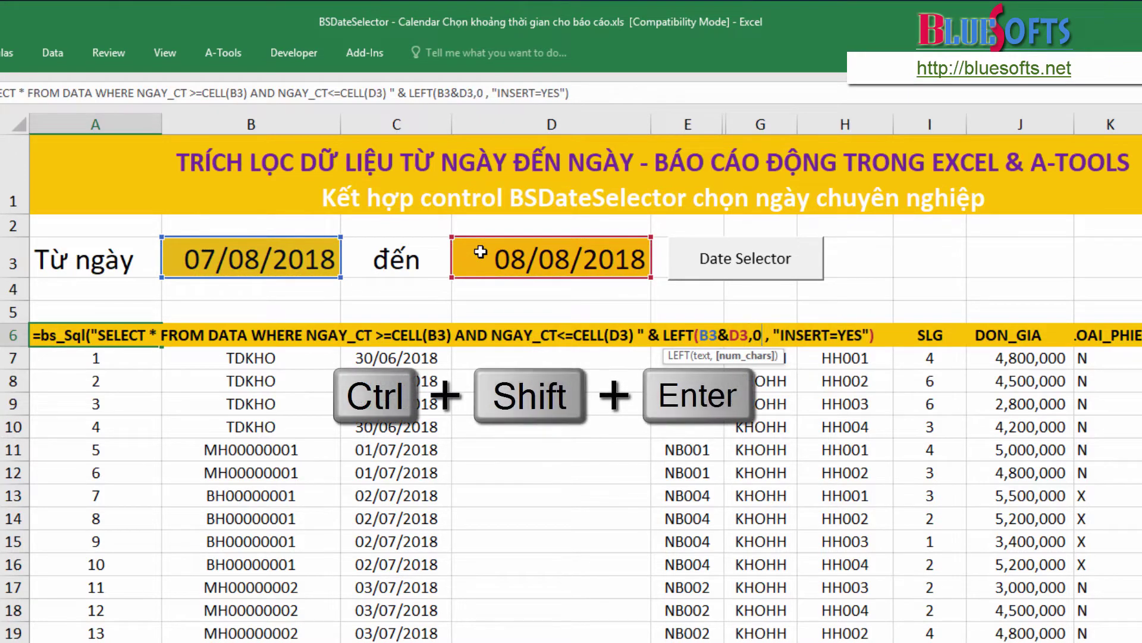
pyautogui.write(')')
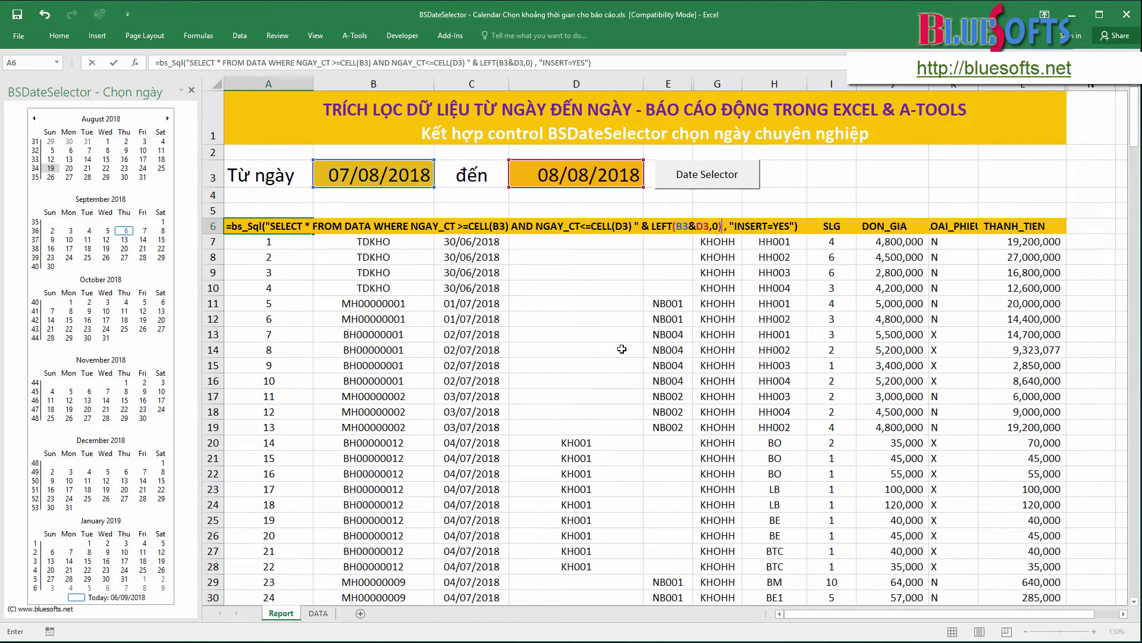
# Step: Commit the A6 array formula, check the filtered dates, and open the context menu for empty rows 14–19
pyautogui.hotkey('ctrl', 'shift', 'Return')
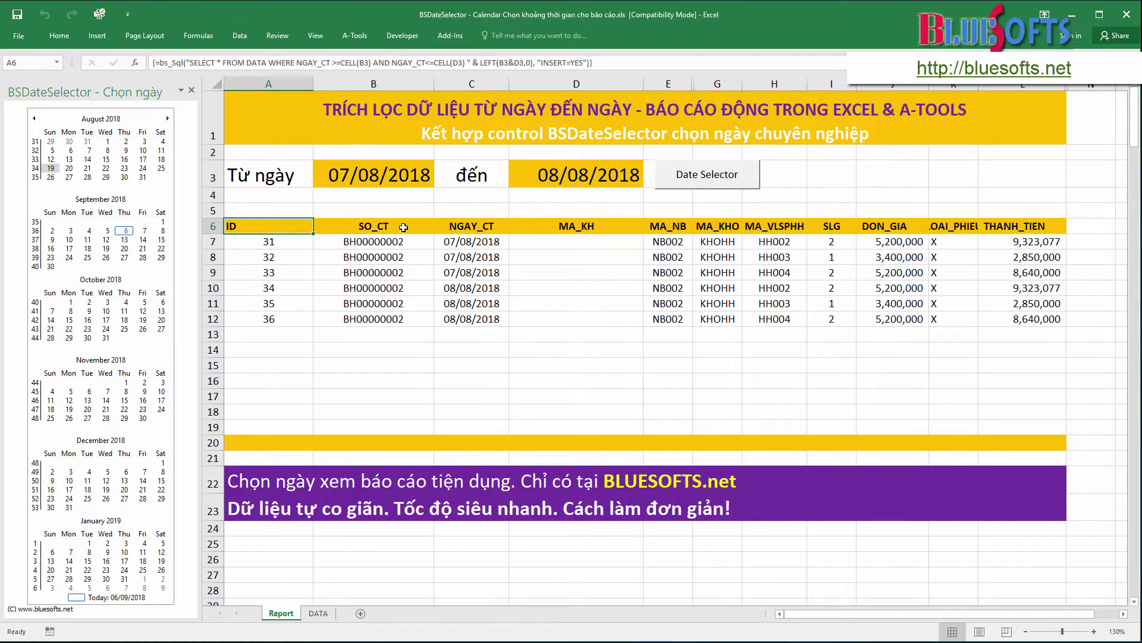
pyautogui.click(362, 183)
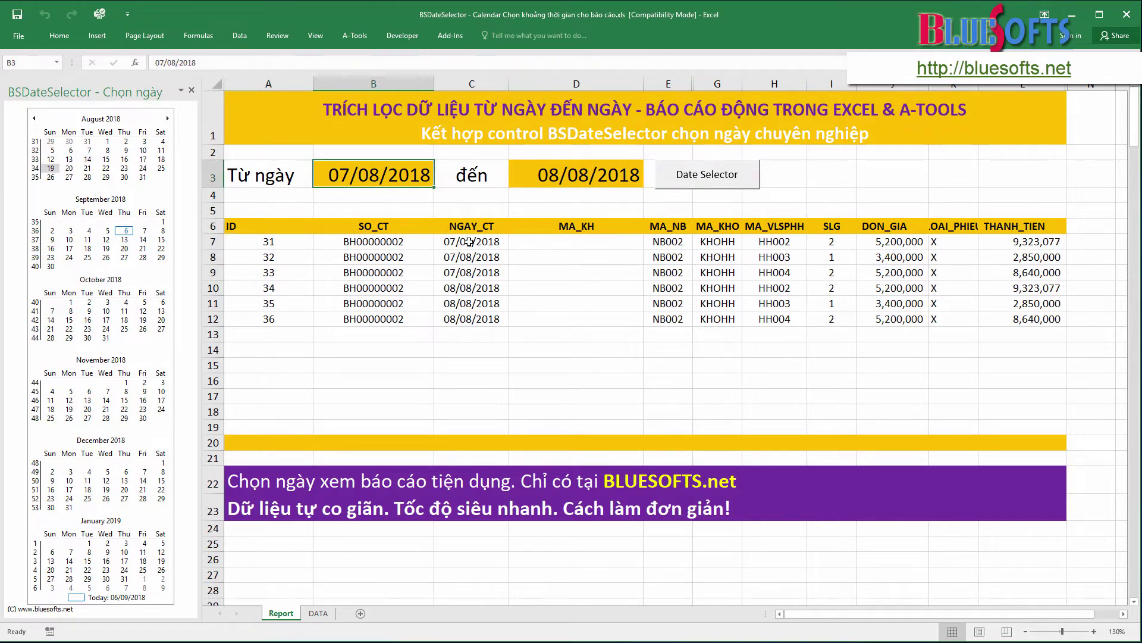
pyautogui.moveTo(471, 227); pyautogui.dragTo(471, 321)
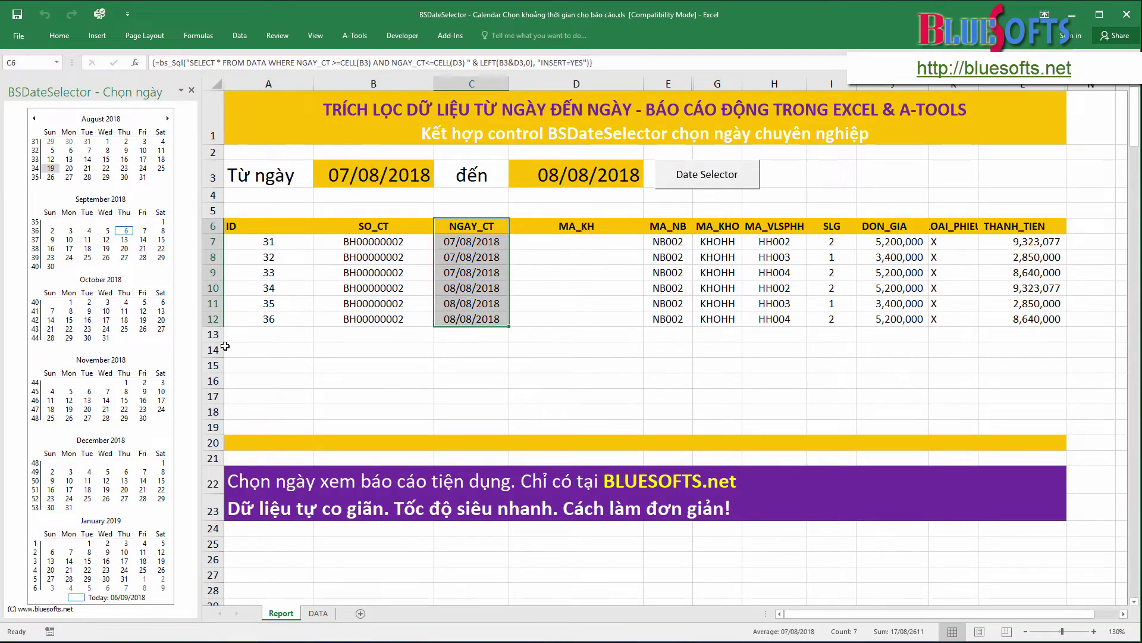
pyautogui.moveTo(213, 350); pyautogui.dragTo(207, 428)
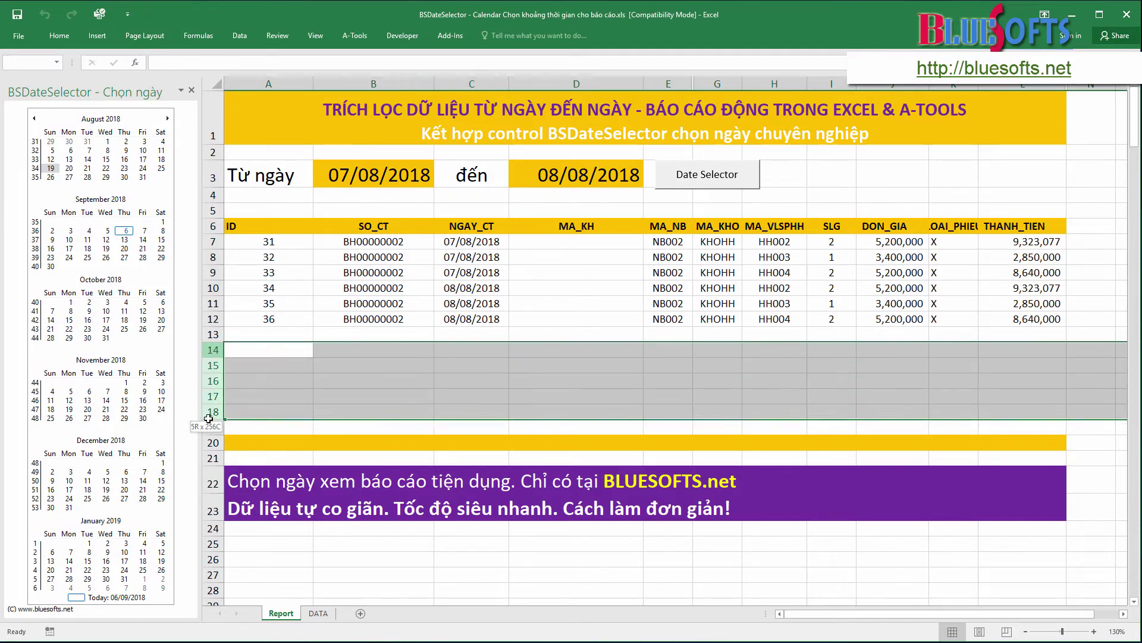
pyautogui.rightClick(216, 351)
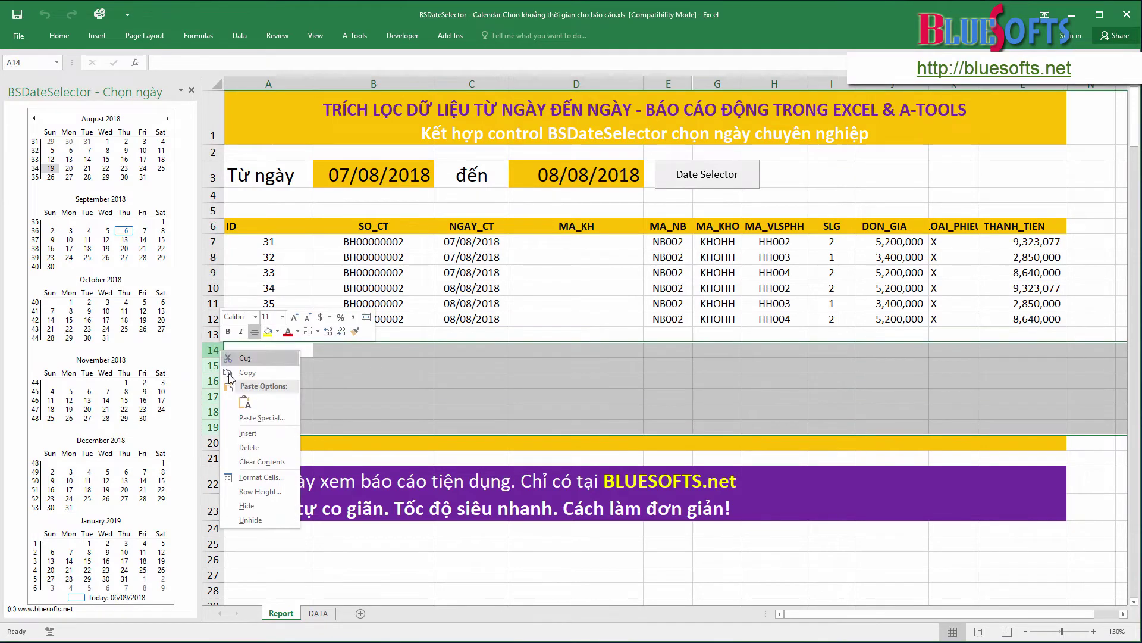
# Step: Delete empty rows 14–19 so the yellow totals band sits directly below the six result rows
pyautogui.click(241, 444)
pyautogui.click(383, 289)
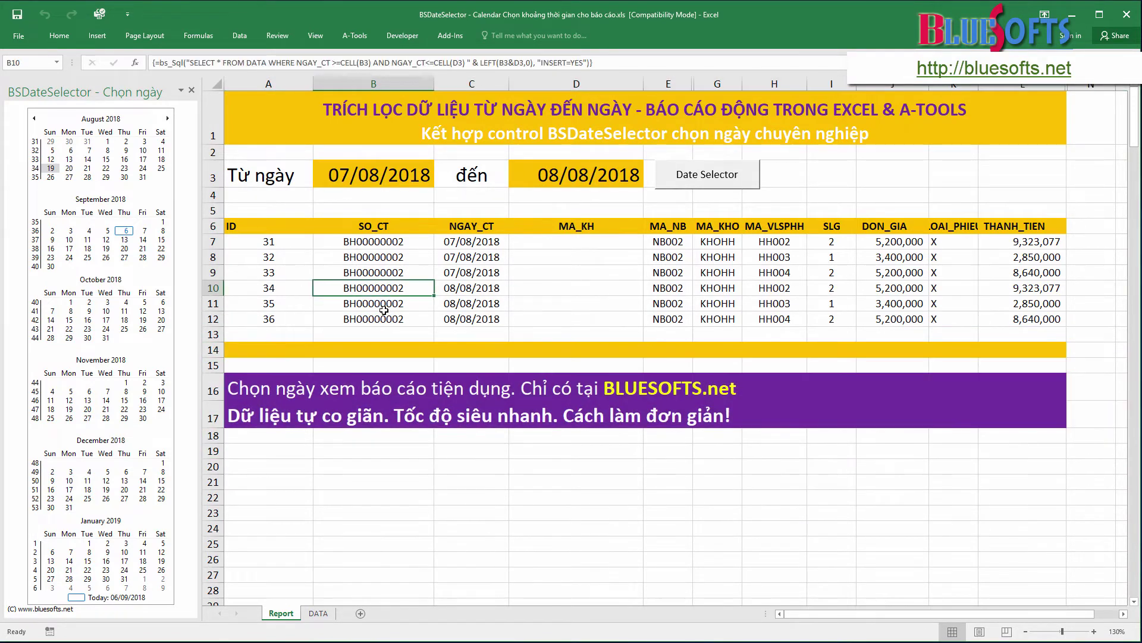
pyautogui.moveTo(276, 231); pyautogui.dragTo(853, 308)
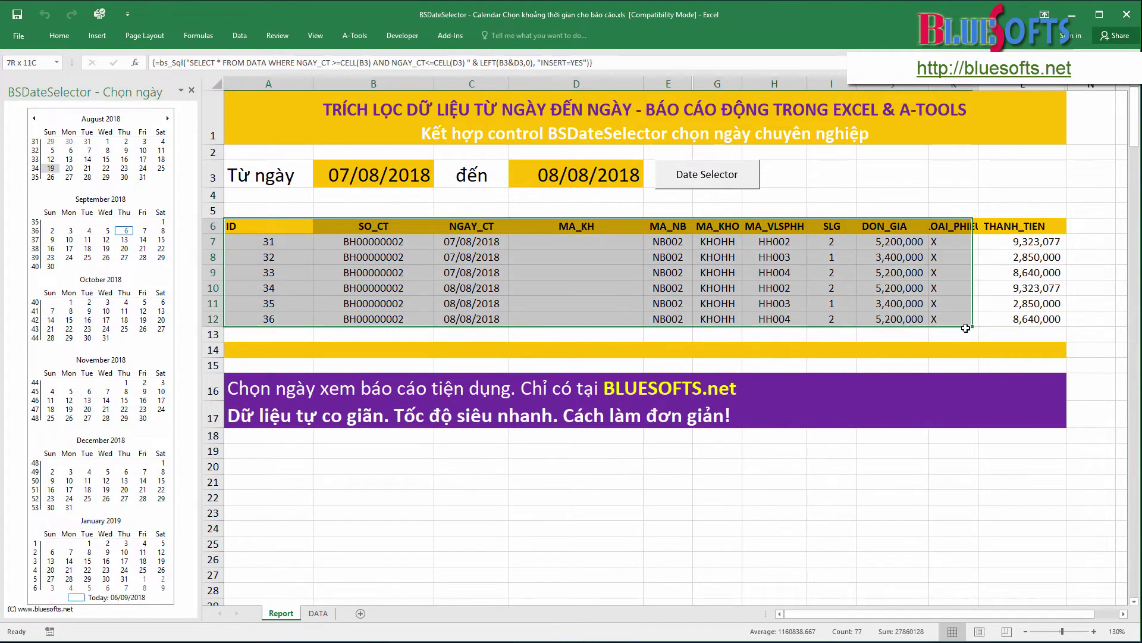
pyautogui.moveTo(853, 308); pyautogui.dragTo(1000, 331)
pyautogui.moveTo(272, 338); pyautogui.dragTo(925, 342)
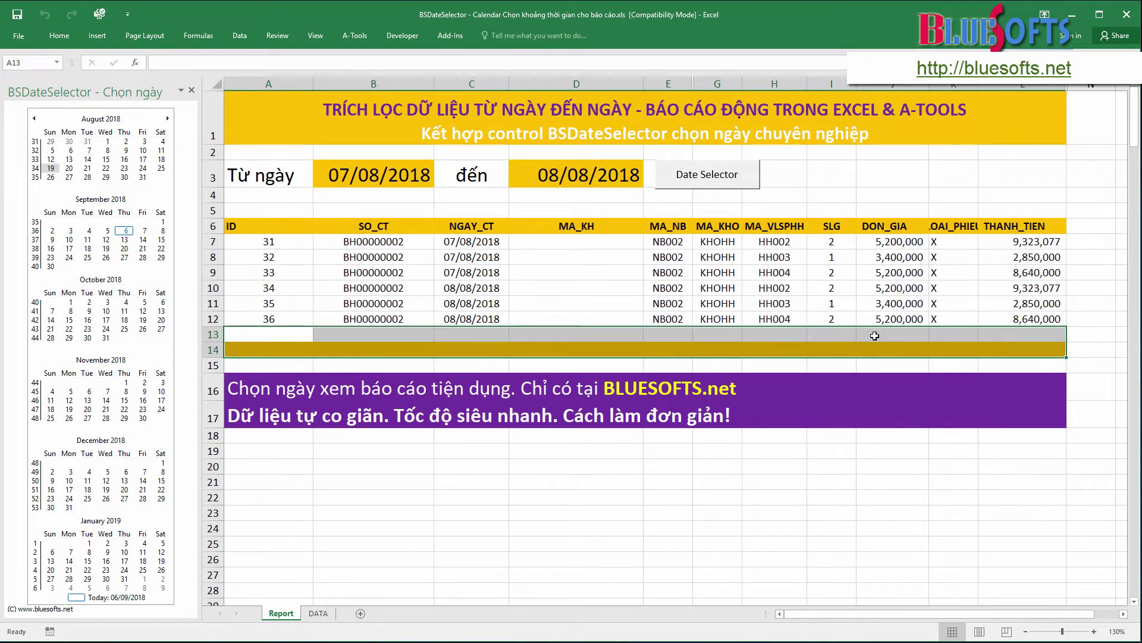
pyautogui.click(833, 345)
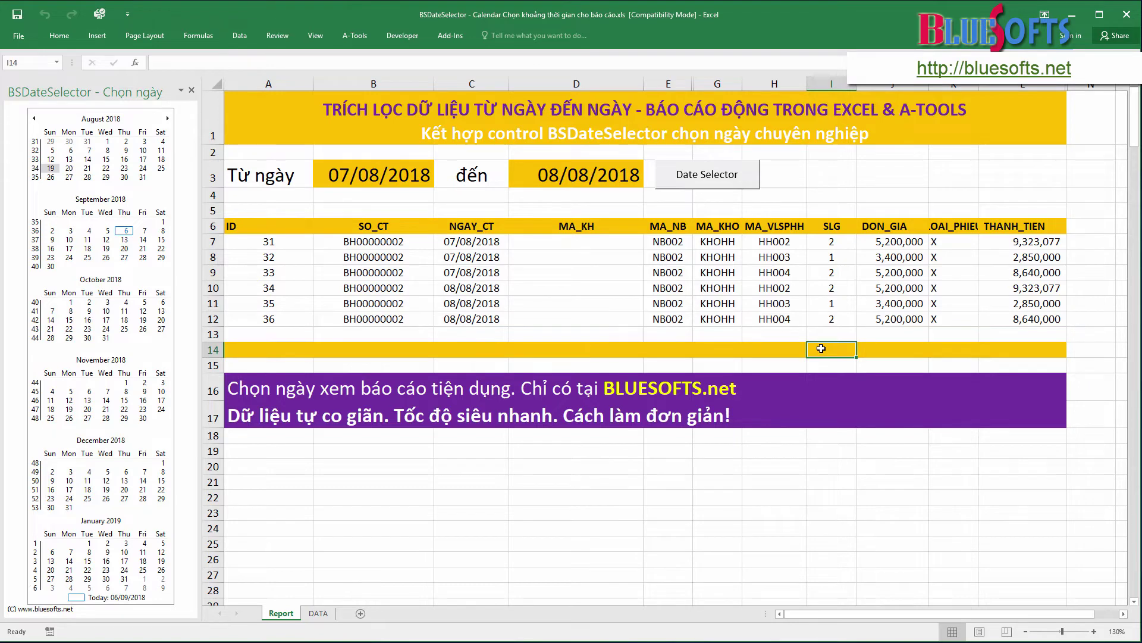
# Step: Sum the SLG column over rows 6–13 in L14, giving 10
pyautogui.write('=SUM(')
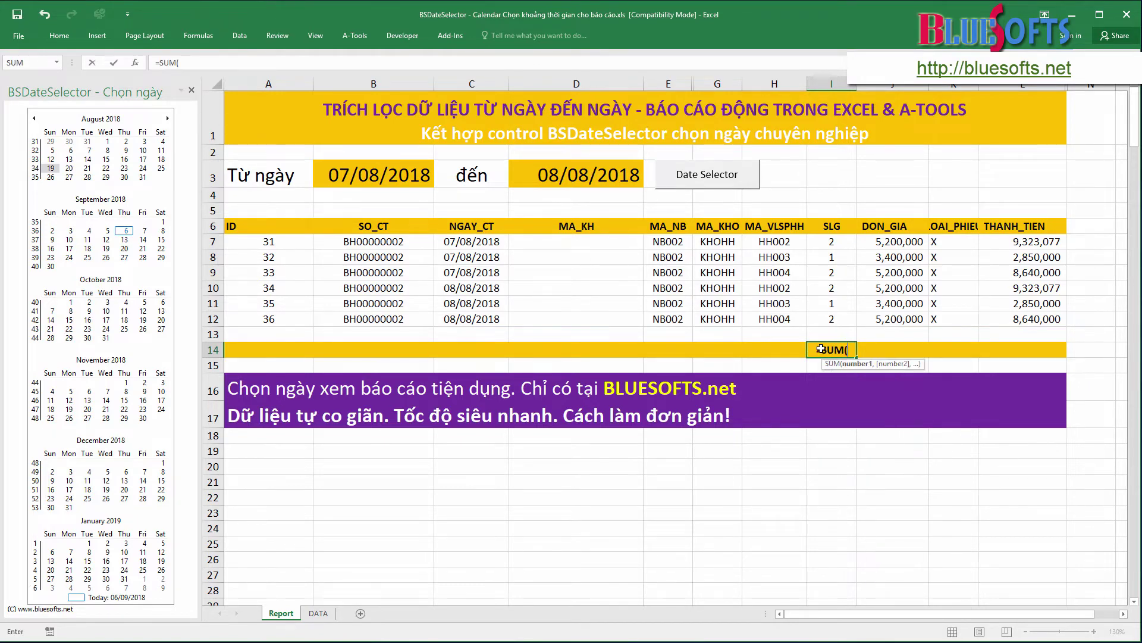
pyautogui.click(834, 226)
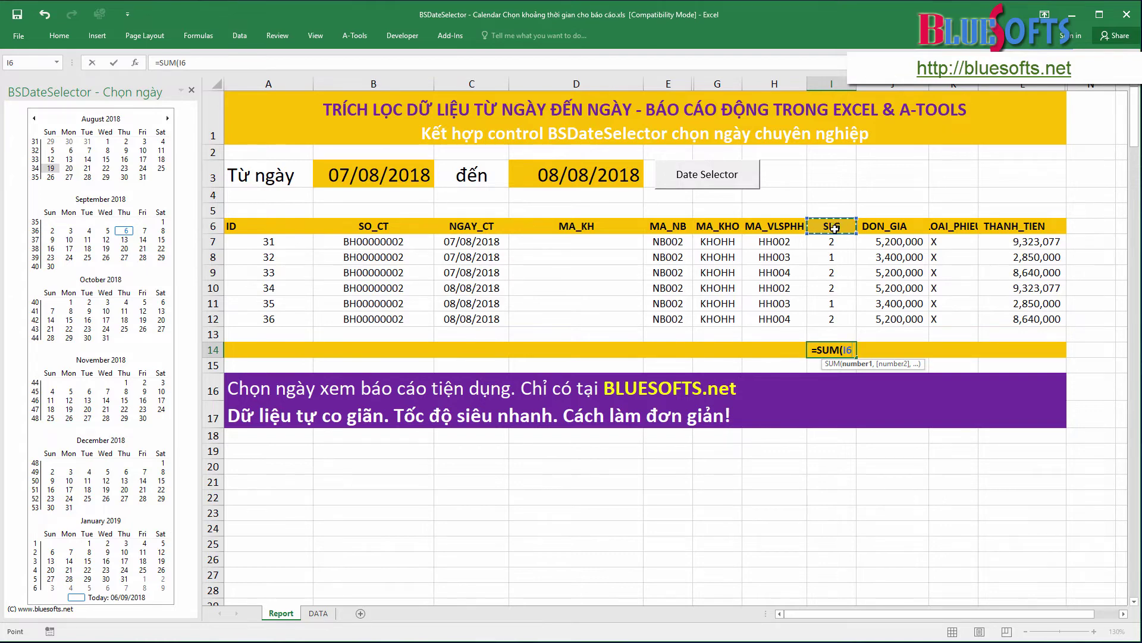
pyautogui.moveTo(833, 227); pyautogui.dragTo(834, 311)
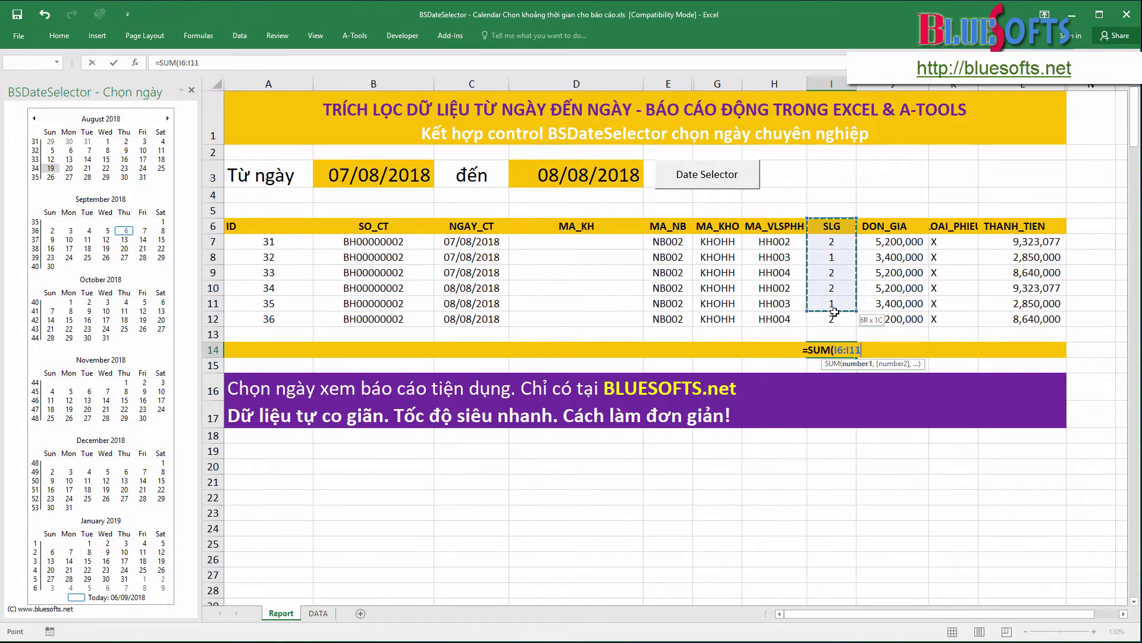
pyautogui.moveTo(834, 311); pyautogui.dragTo(832, 335)
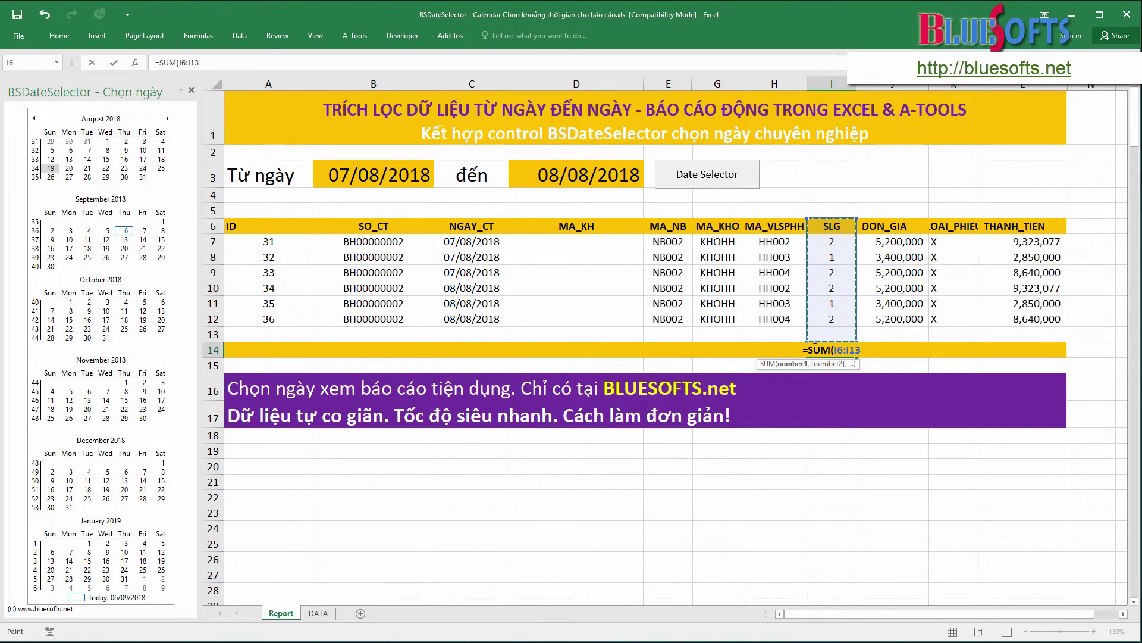
pyautogui.press('Return')
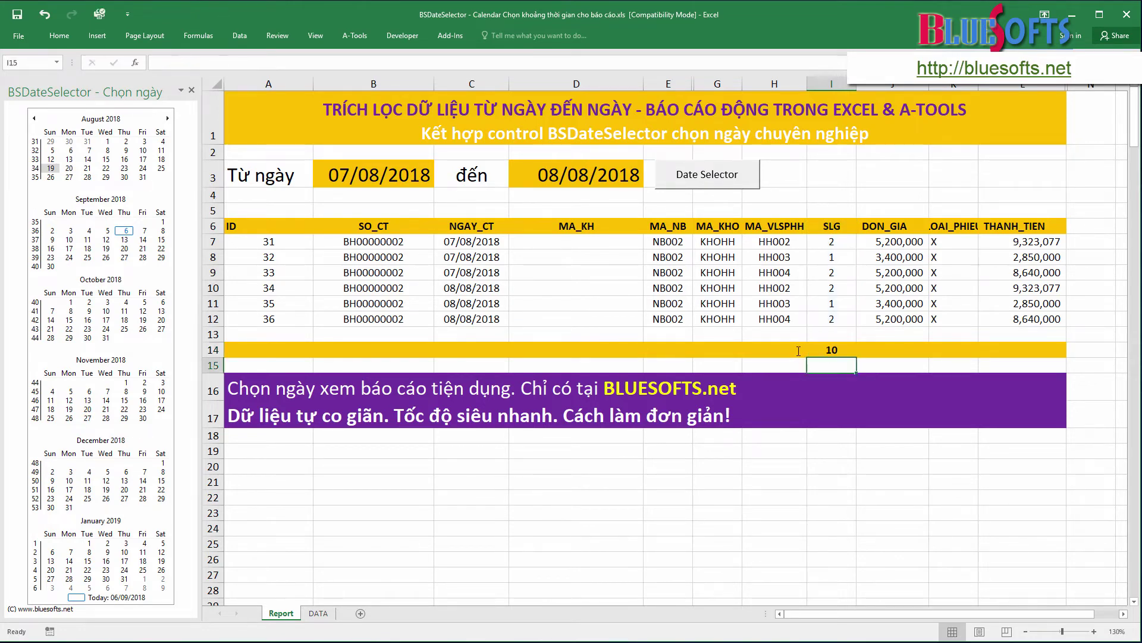
# Step: Sum the THANH_TIEN column over rows 6–13 in the totals row, giving 41,626,154
pyautogui.press('Up')
pyautogui.press('Right')
pyautogui.press('Right')
pyautogui.press('Right')
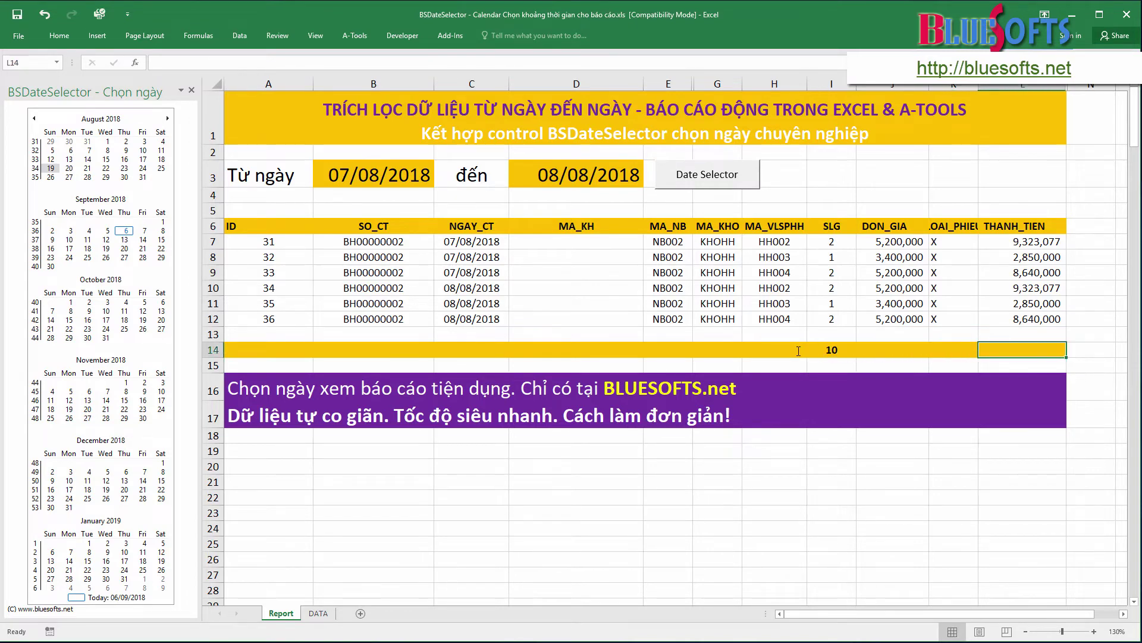
pyautogui.write('=SUM(')
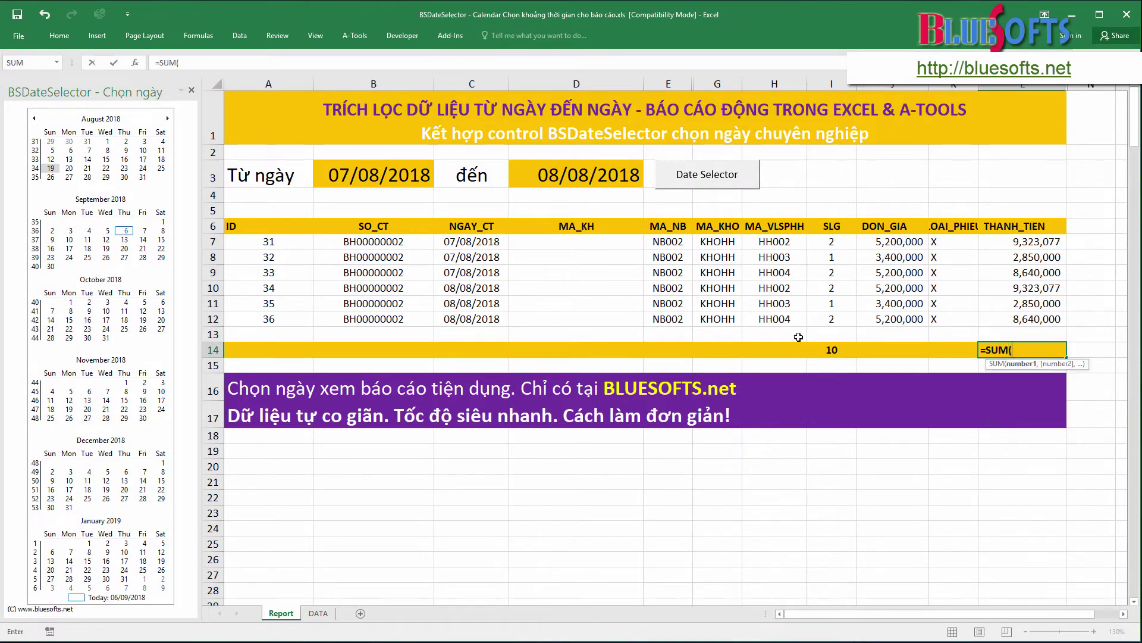
pyautogui.moveTo(1050, 224); pyautogui.dragTo(1014, 328)
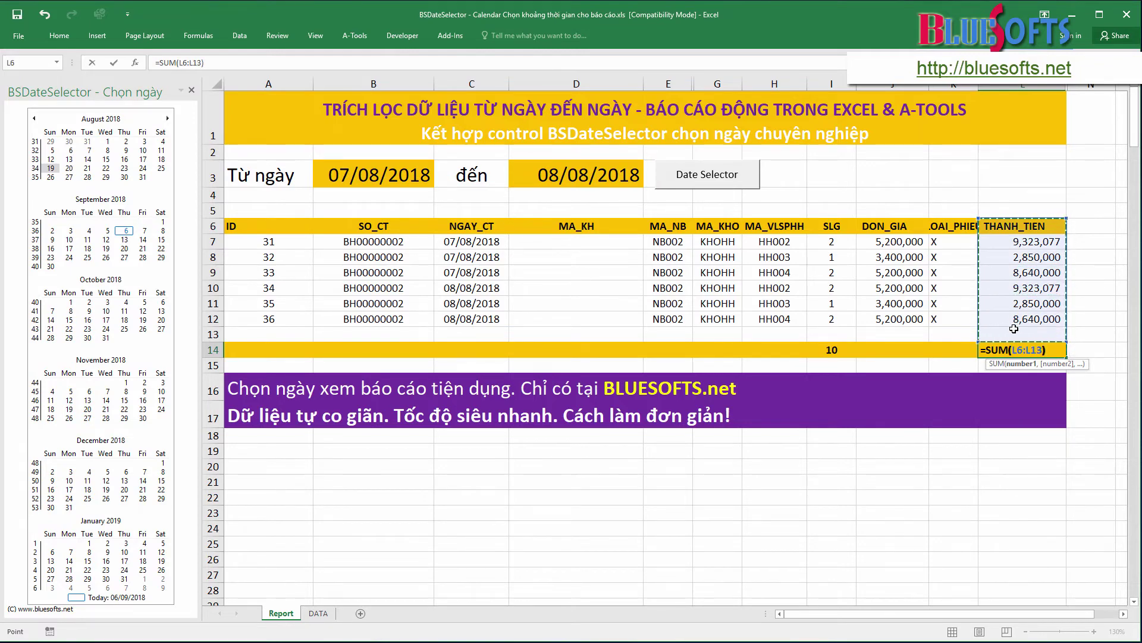
pyautogui.press('Return')
# Step: Label the totals row 'CỘNG:' in D14
pyautogui.press('Up')
pyautogui.press('Left')
pyautogui.press('Left')
pyautogui.press('Left')
pyautogui.press('Left')
pyautogui.press('Left')
pyautogui.press('Left')
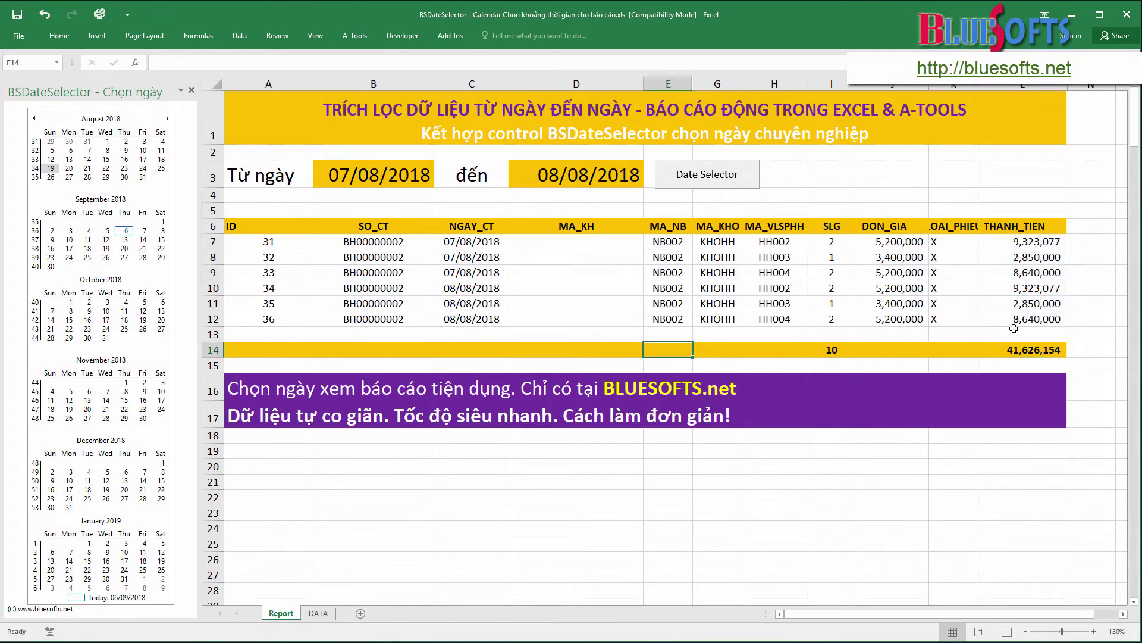
pyautogui.press('Left')
pyautogui.write('CỘNG:')
pyautogui.press('Return')
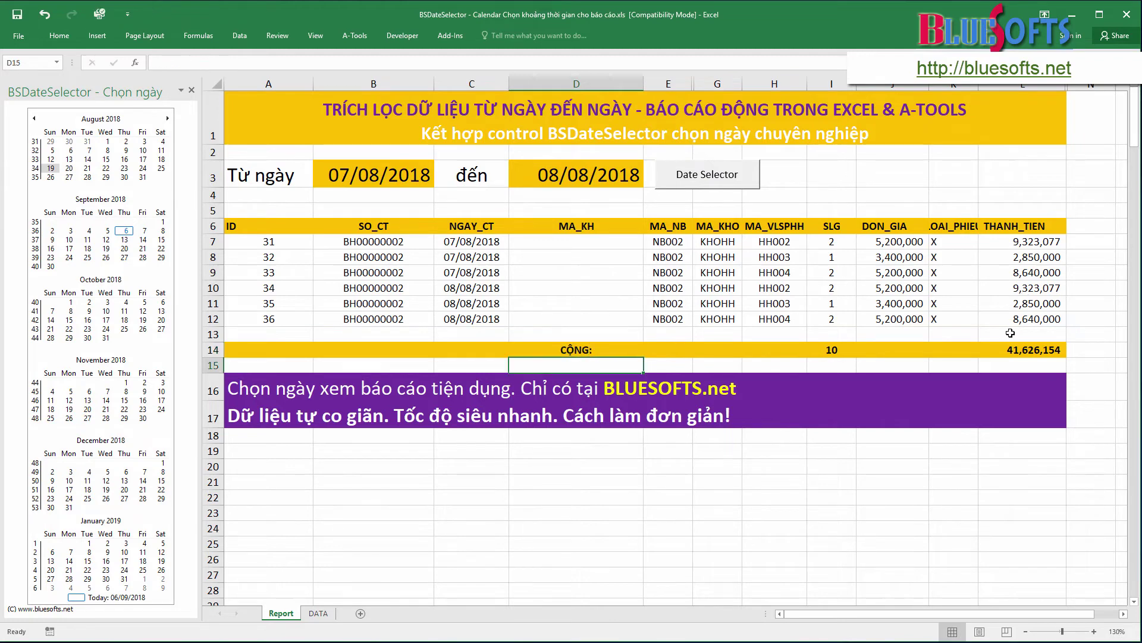
# Step: Change the To date in D3 to 07/08/2018, then to 10/08/2018
pyautogui.click(402, 169)
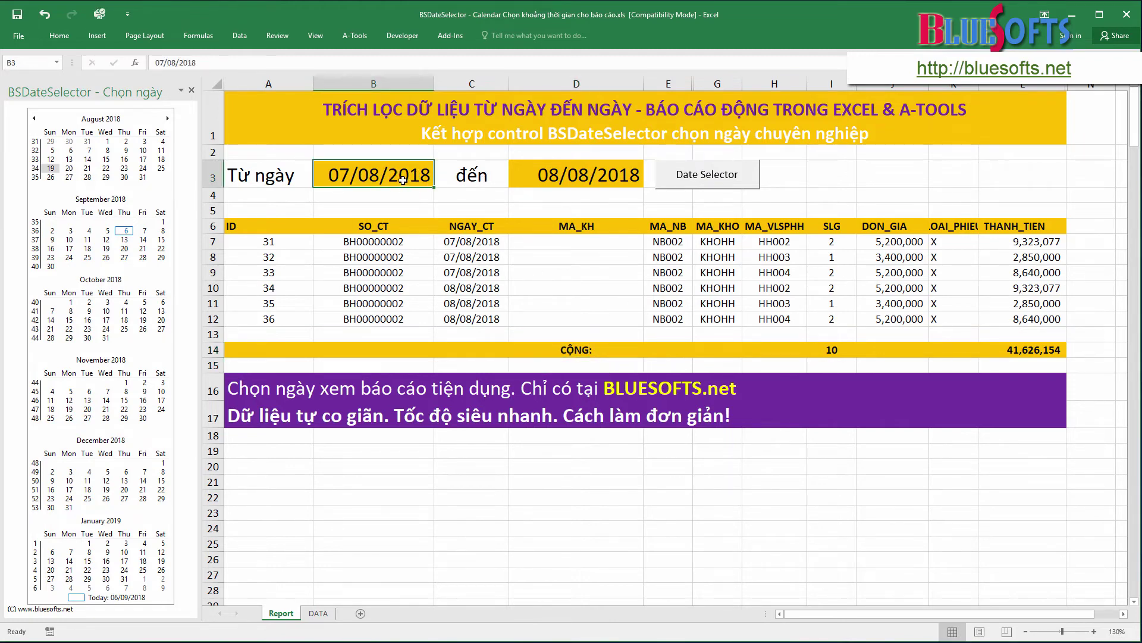
pyautogui.doubleClick(559, 175)
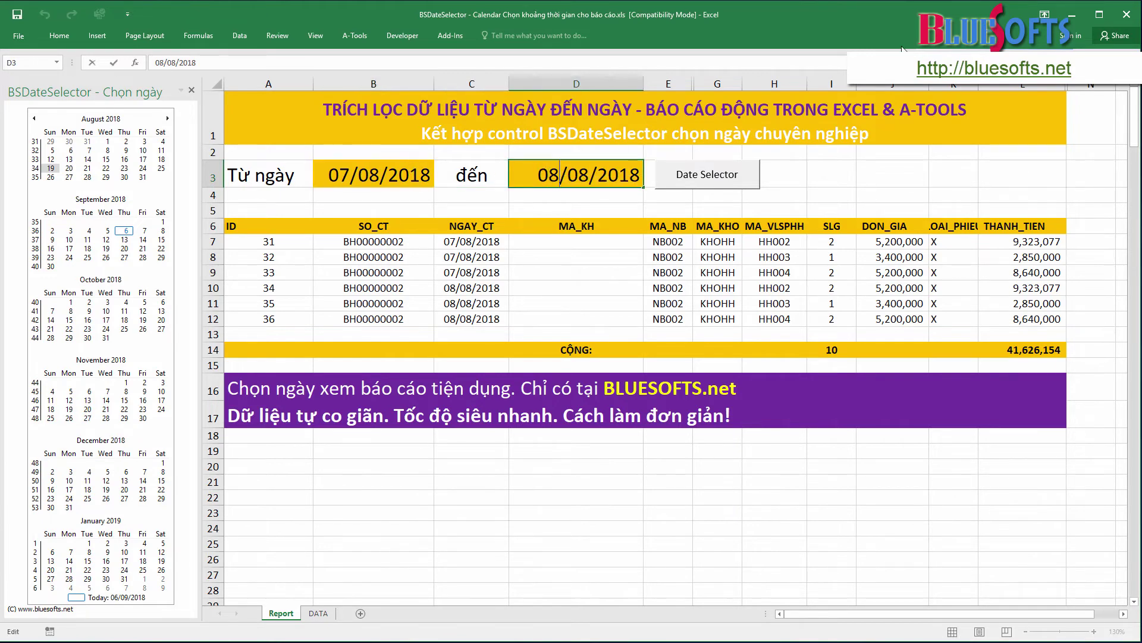
pyautogui.press('BackSpace')
pyautogui.write('7')
pyautogui.press('Return')
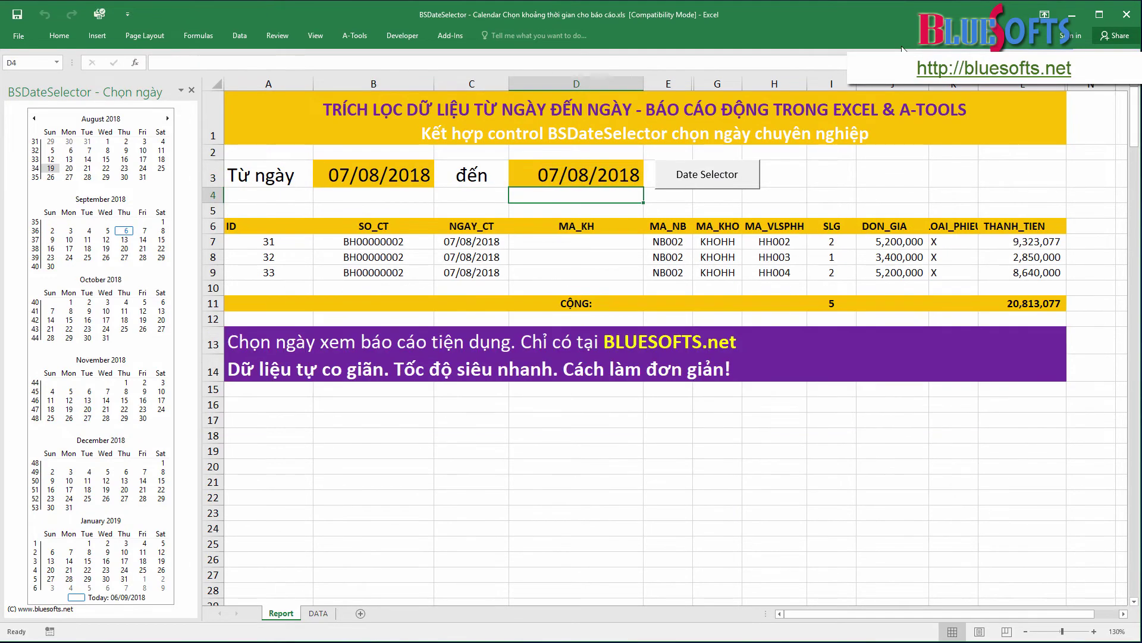
pyautogui.press('Up')
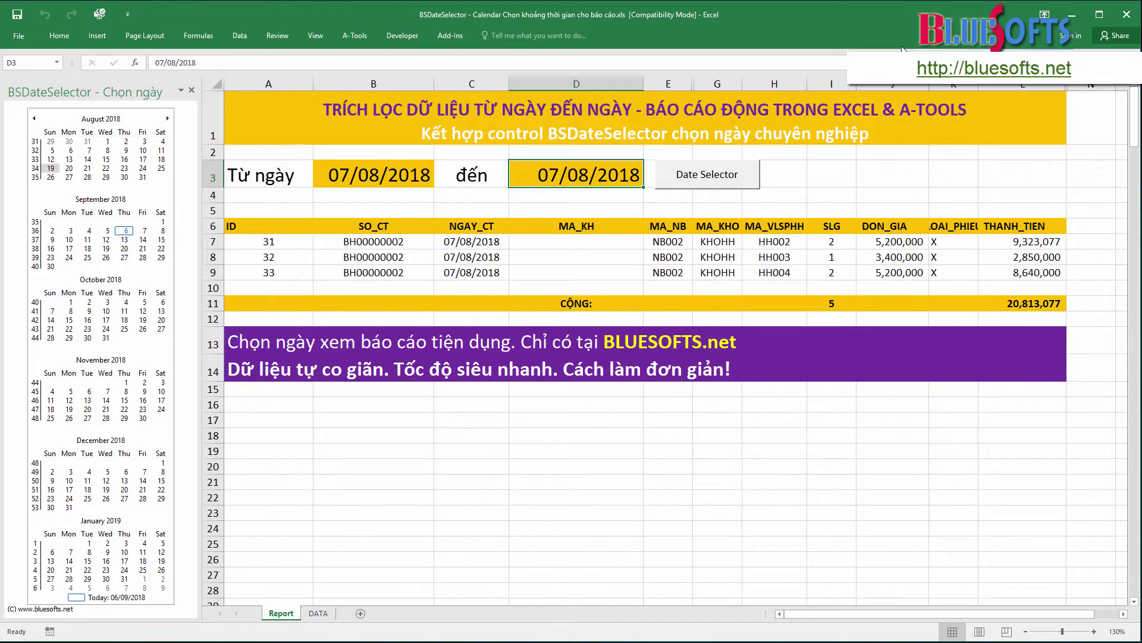
pyautogui.press('F2')
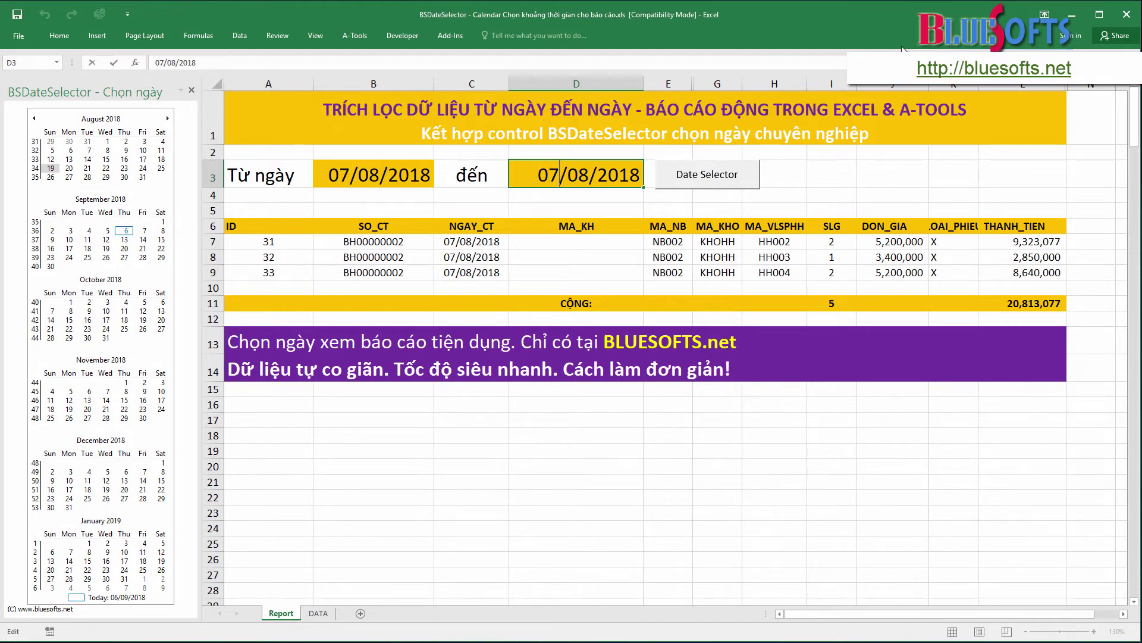
pyautogui.press('BackSpace')
pyautogui.press('BackSpace')
pyautogui.write('10')
pyautogui.press('Return')
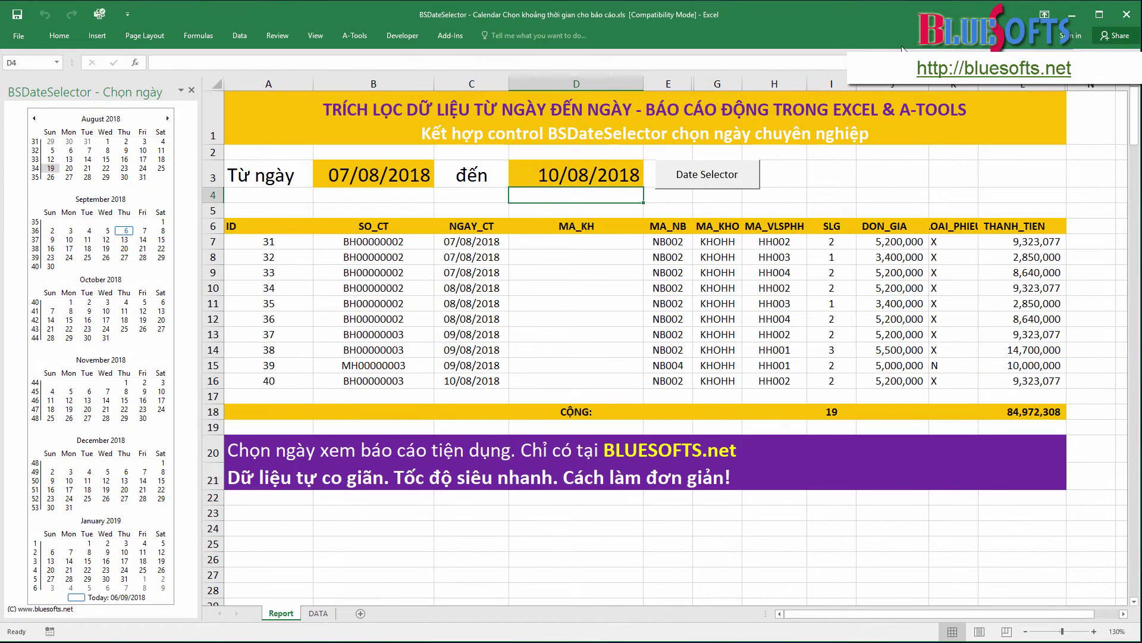
# Step: Inspect the bs_Sql array formula in A6 and the ten-record output (IDs 31–40) with totals in row 18
pyautogui.doubleClick(293, 228)
pyautogui.hotkey('ctrl', 'shift', 'Return')
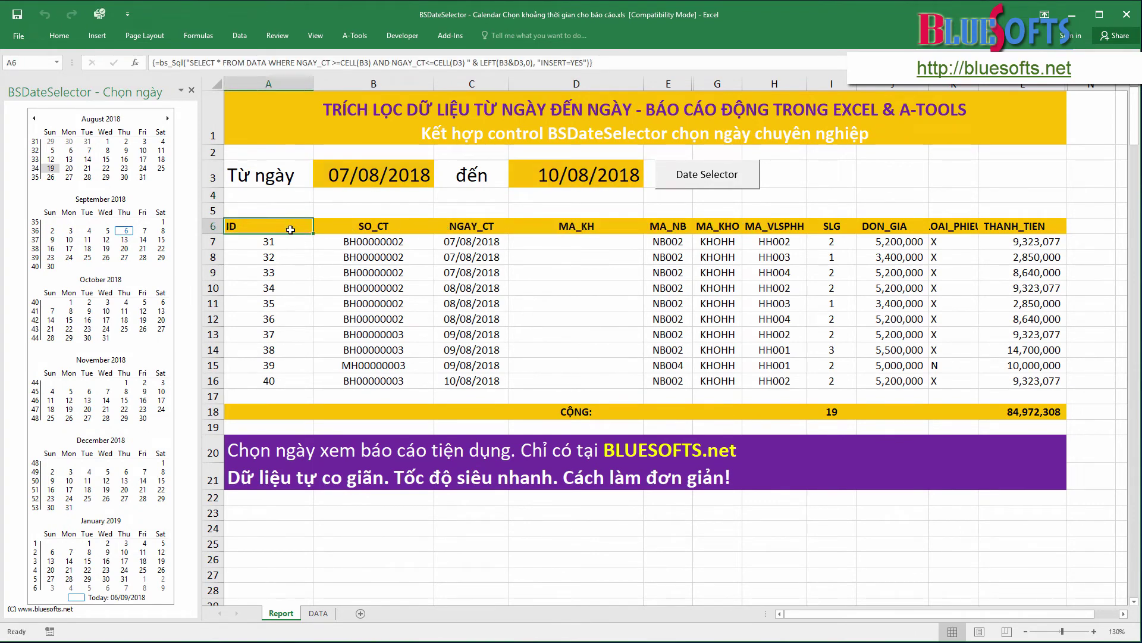
pyautogui.moveTo(286, 226); pyautogui.dragTo(269, 396)
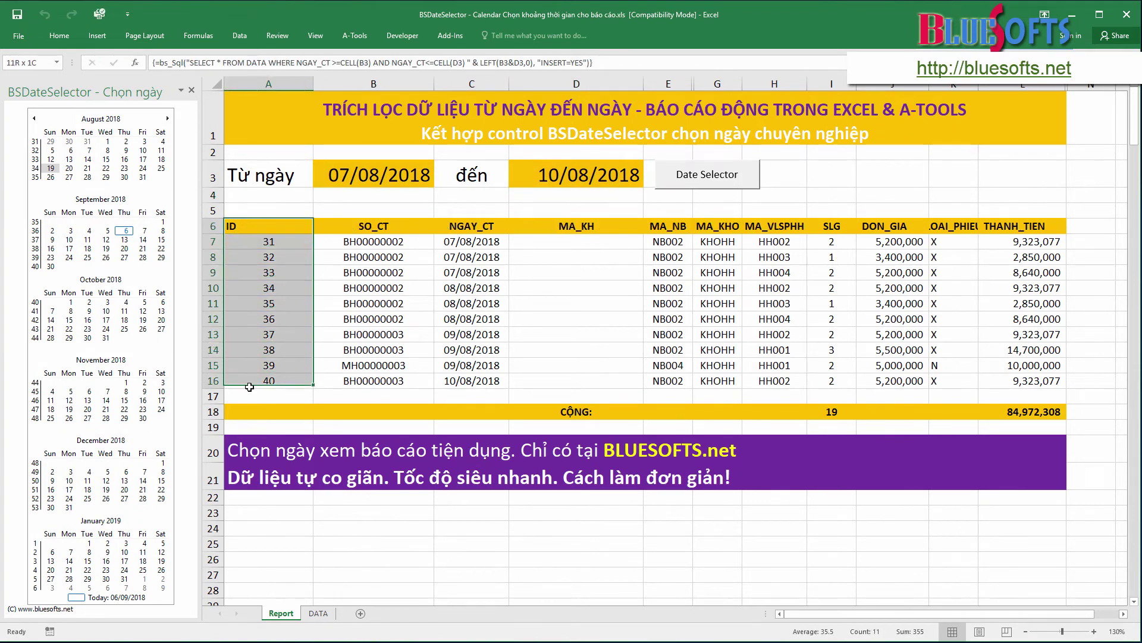
pyautogui.moveTo(217, 230); pyautogui.dragTo(203, 383)
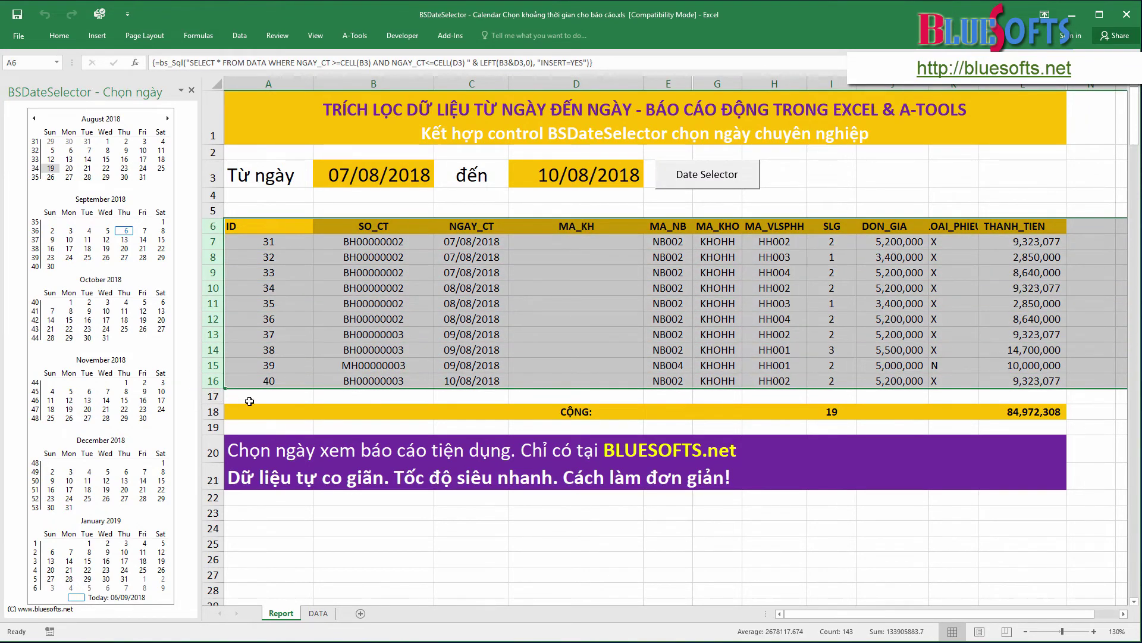
pyautogui.moveTo(250, 399); pyautogui.dragTo(811, 553)
pyautogui.click(478, 349)
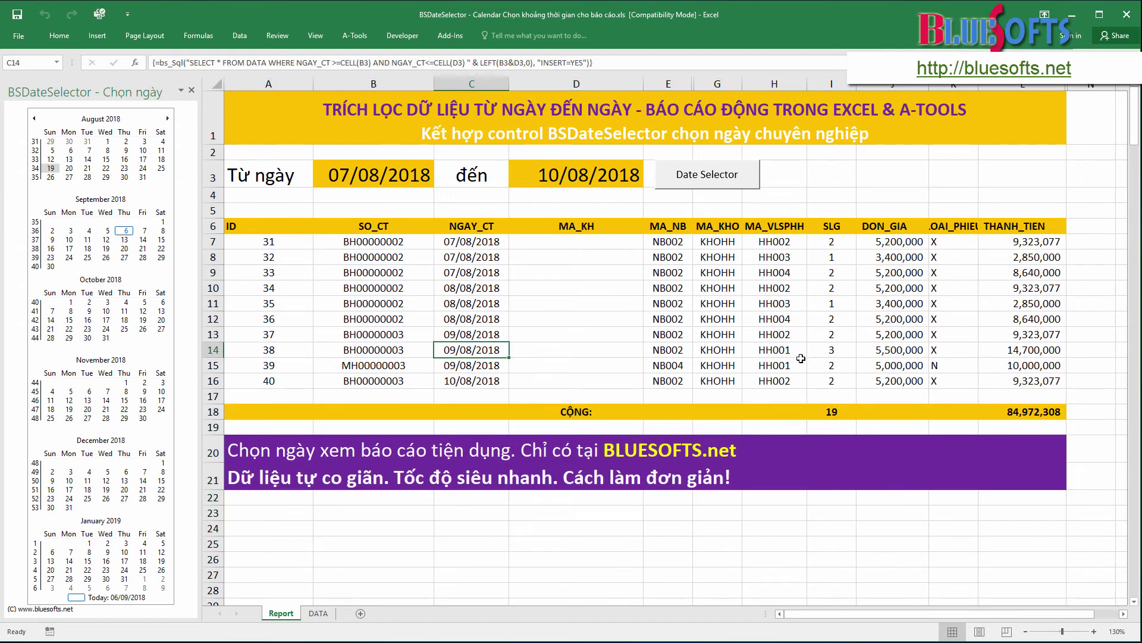
pyautogui.click(360, 260)
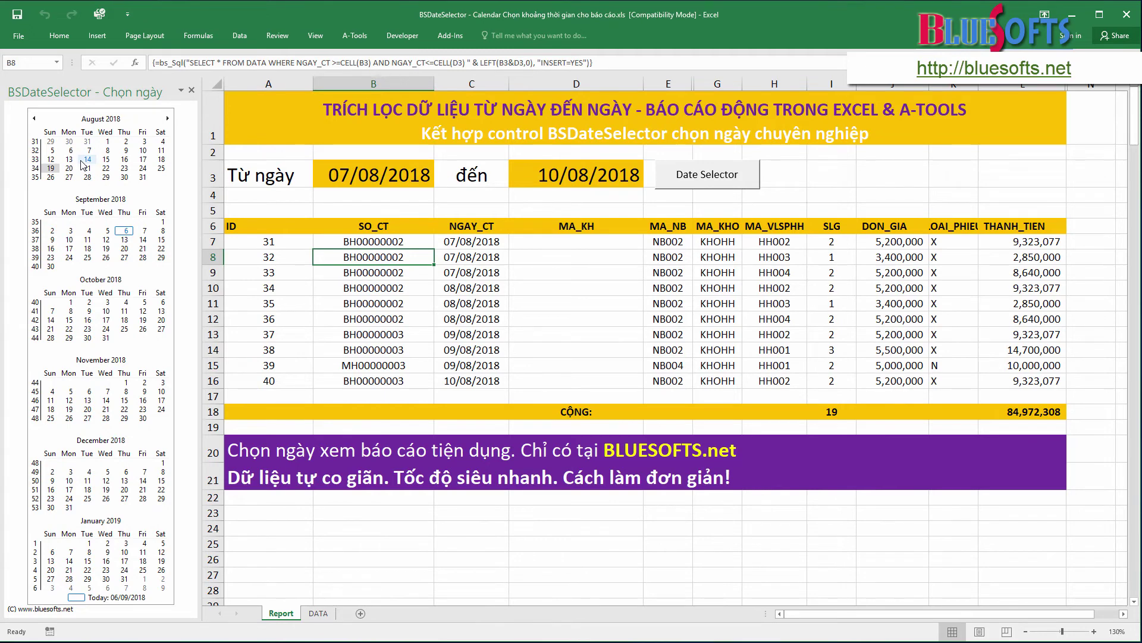
# Step: Try several August date ranges and single days in the BSDateSelector calendar
pyautogui.moveTo(69, 160)
pyautogui.mouseDown()
pyautogui.moveTo(127, 159)
pyautogui.moveTo(144, 142)
pyautogui.mouseUp()
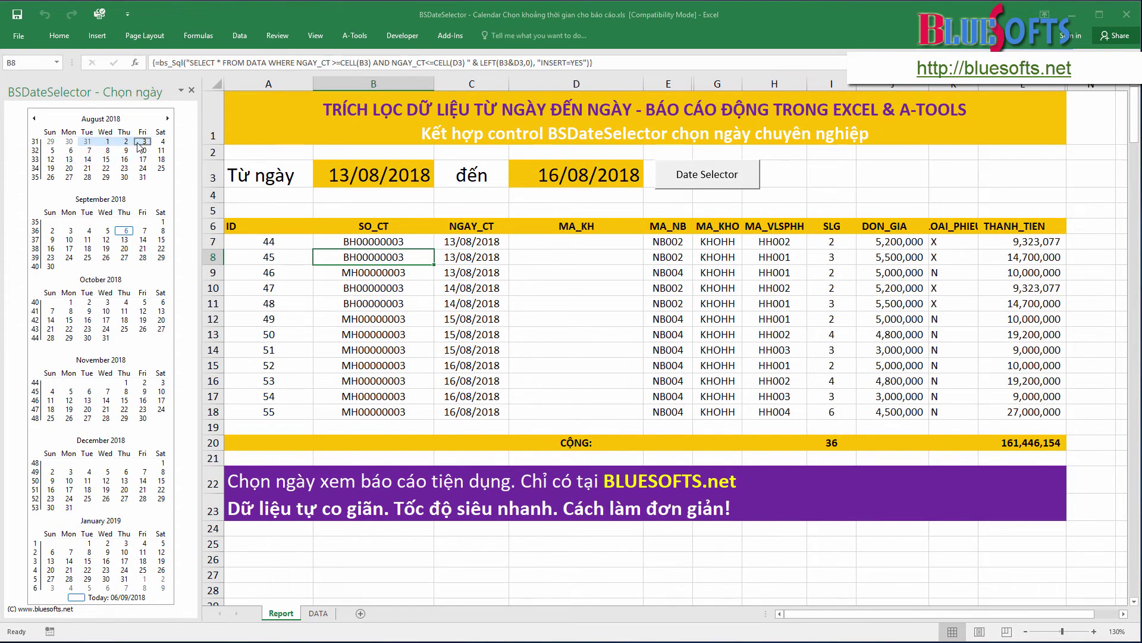
pyautogui.moveTo(51, 168)
pyautogui.mouseDown()
pyautogui.moveTo(126, 206)
pyautogui.moveTo(144, 231)
pyautogui.mouseUp()
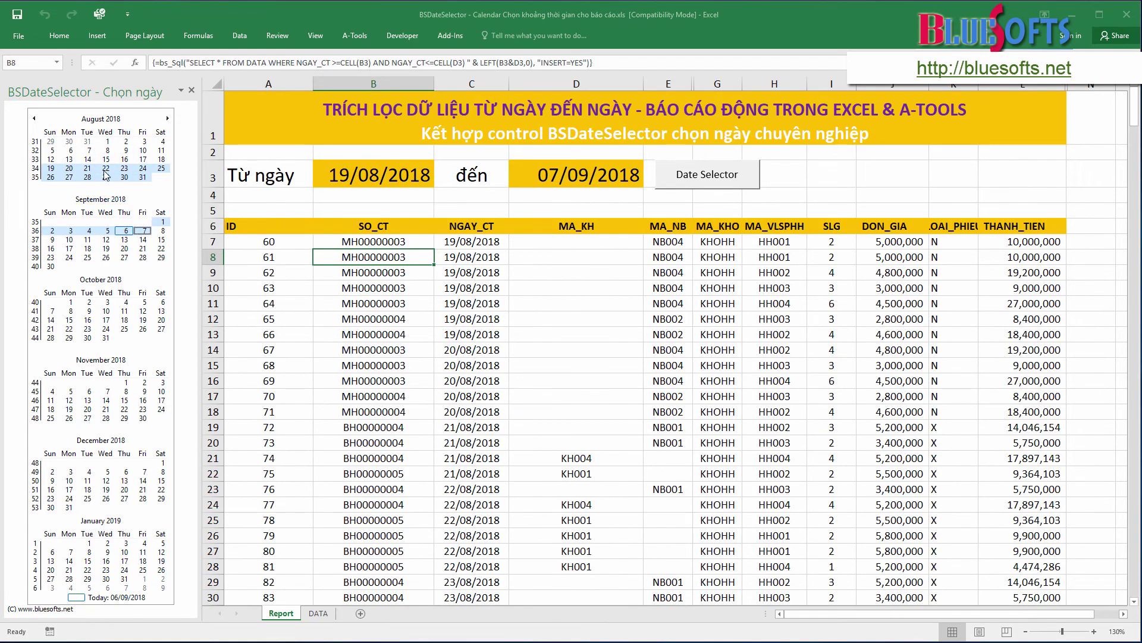
pyautogui.moveTo(89, 150)
pyautogui.mouseDown()
pyautogui.moveTo(133, 154)
pyautogui.moveTo(109, 174)
pyautogui.mouseUp()
pyautogui.moveTo(77, 167); pyautogui.dragTo(138, 154)
pyautogui.click(125, 158)
pyautogui.click(141, 150)
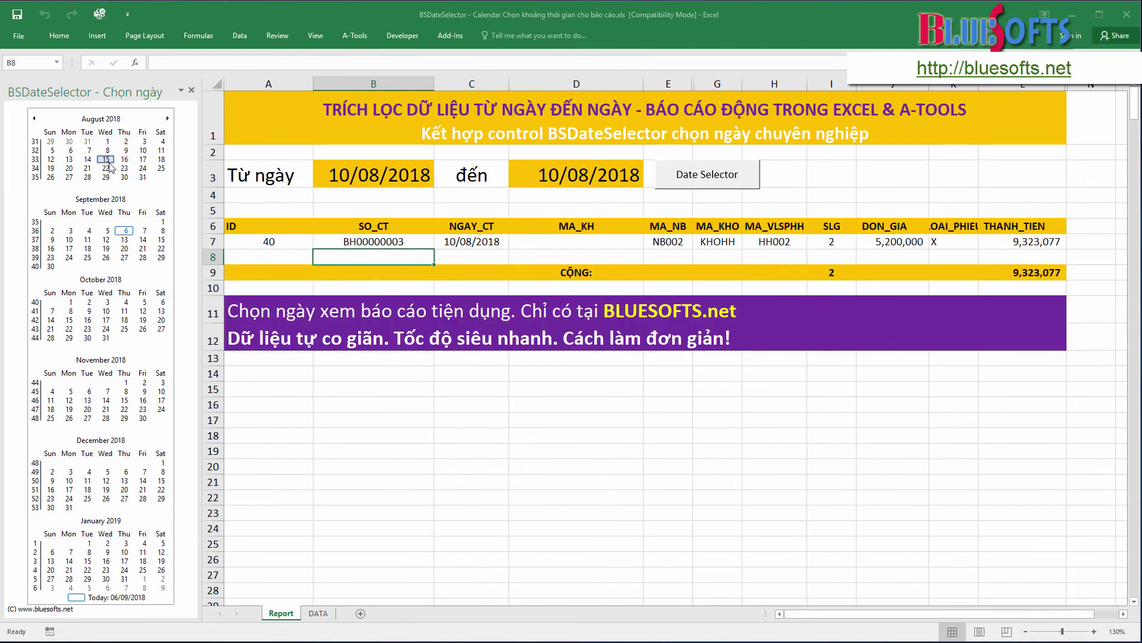
pyautogui.click(106, 159)
pyautogui.click(143, 168)
pyautogui.click(125, 168)
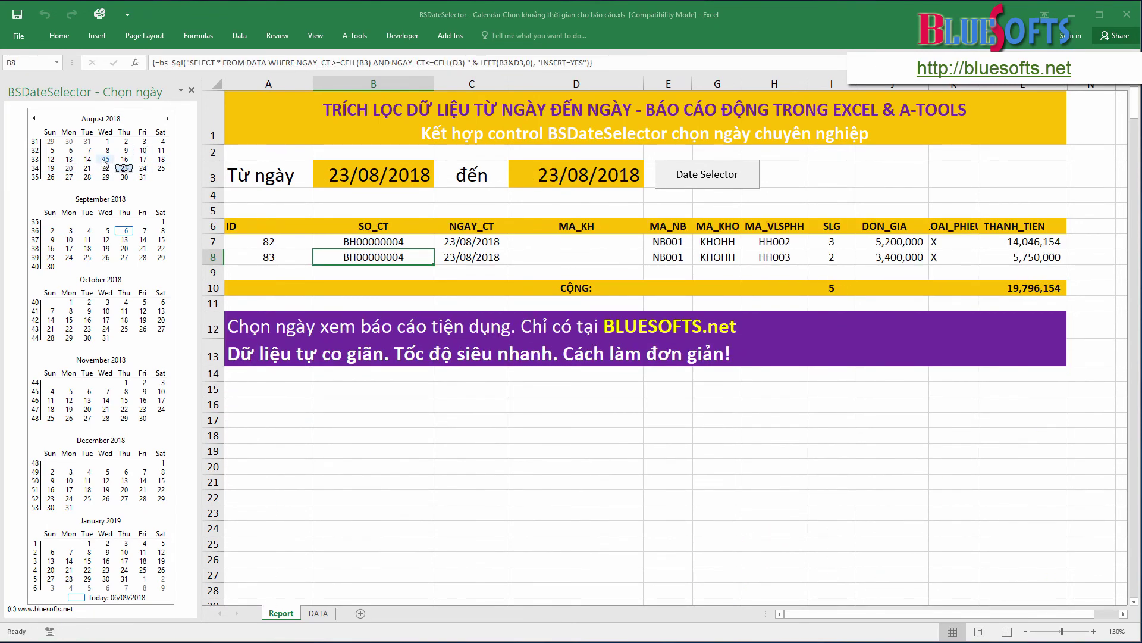
pyautogui.click(106, 159)
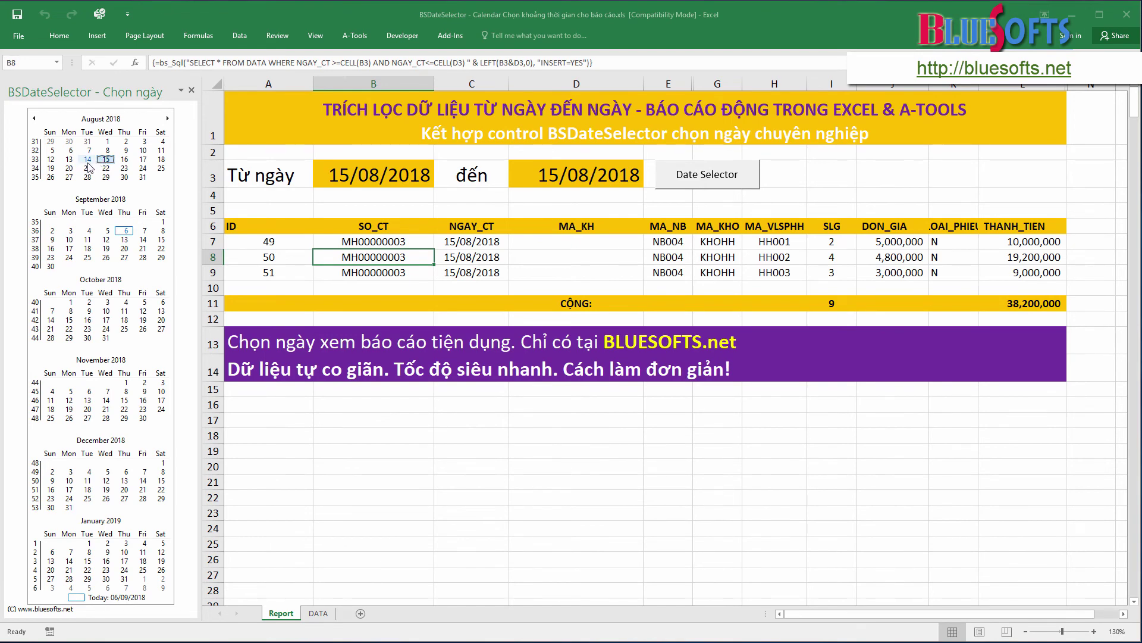
# Step: Filter the report to 08/08/2018–10/08/2018, giving seven records totalling SLG 14 and THANH_TIEN 64,159,231
pyautogui.moveTo(87, 159)
pyautogui.mouseDown()
pyautogui.moveTo(125, 167)
pyautogui.moveTo(143, 151)
pyautogui.mouseUp()
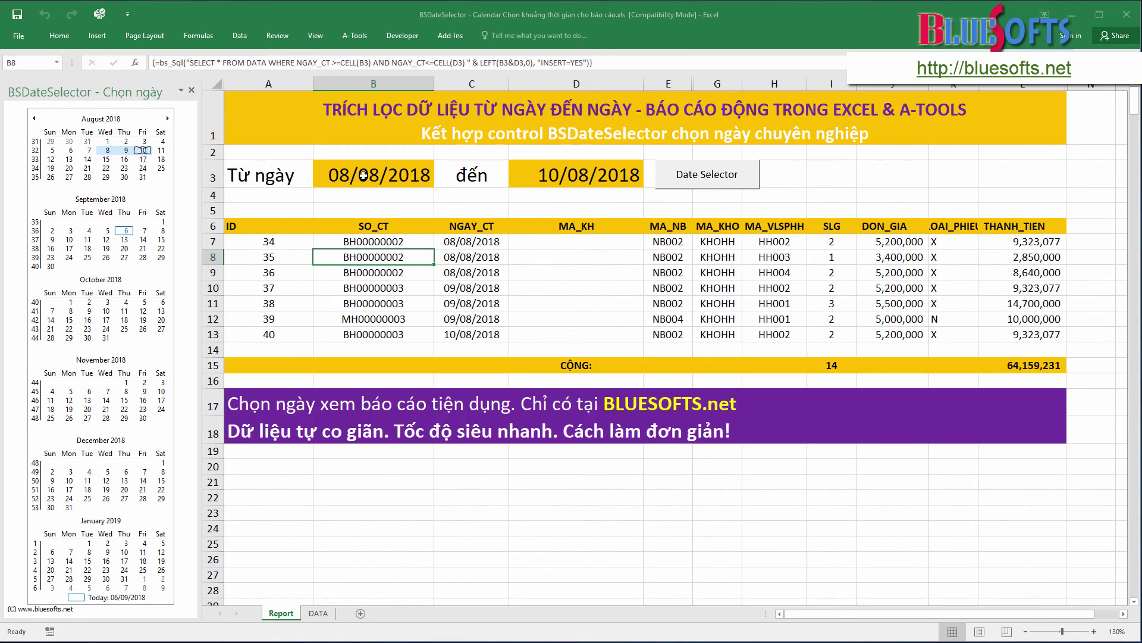
pyautogui.click(381, 174)
pyautogui.click(559, 176)
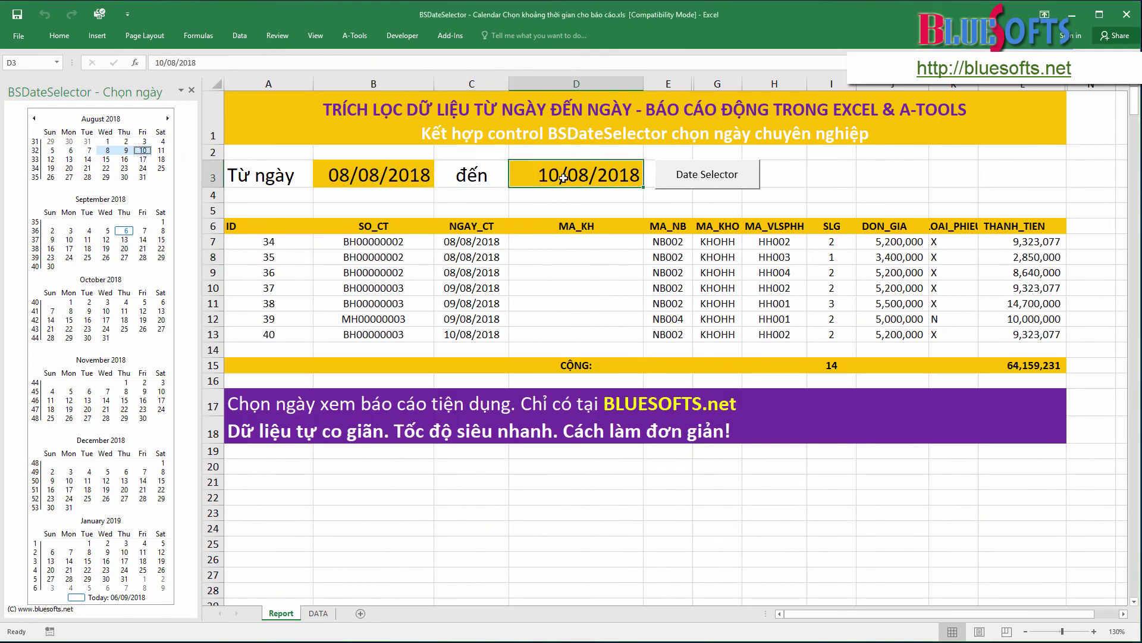
pyautogui.moveTo(269, 241); pyautogui.dragTo(269, 319)
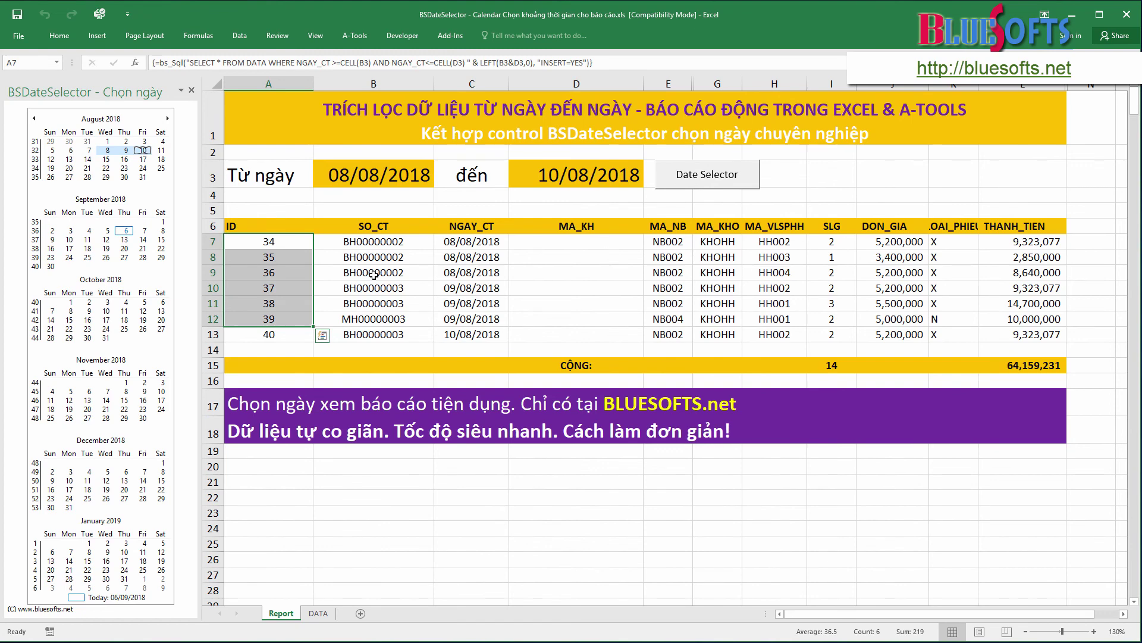